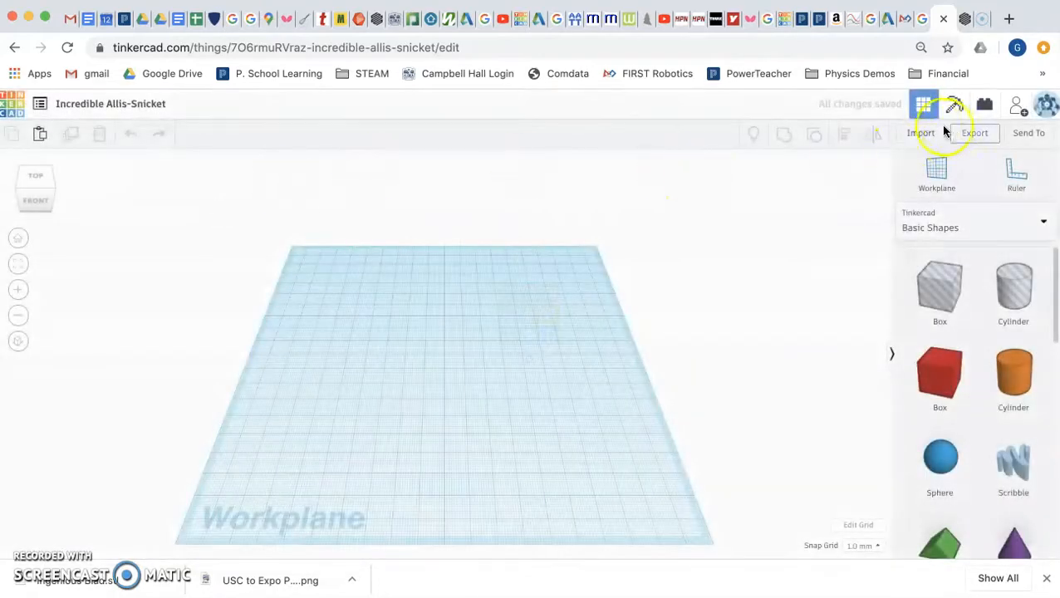
- Import the paddle grip STL from the ping pong folder on the Desktop at 100 scale
click(926, 135)
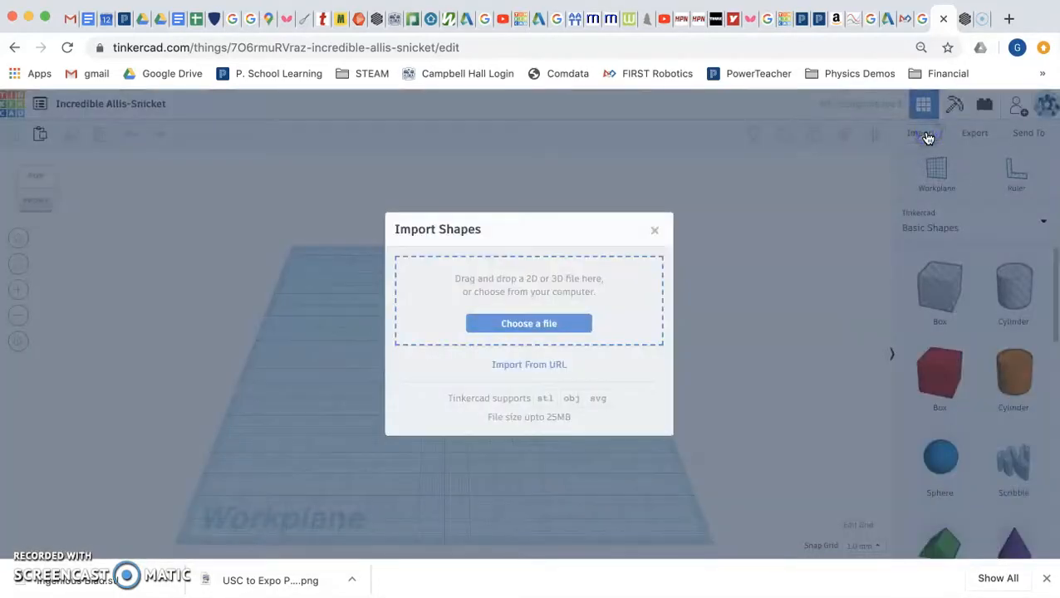
click(517, 326)
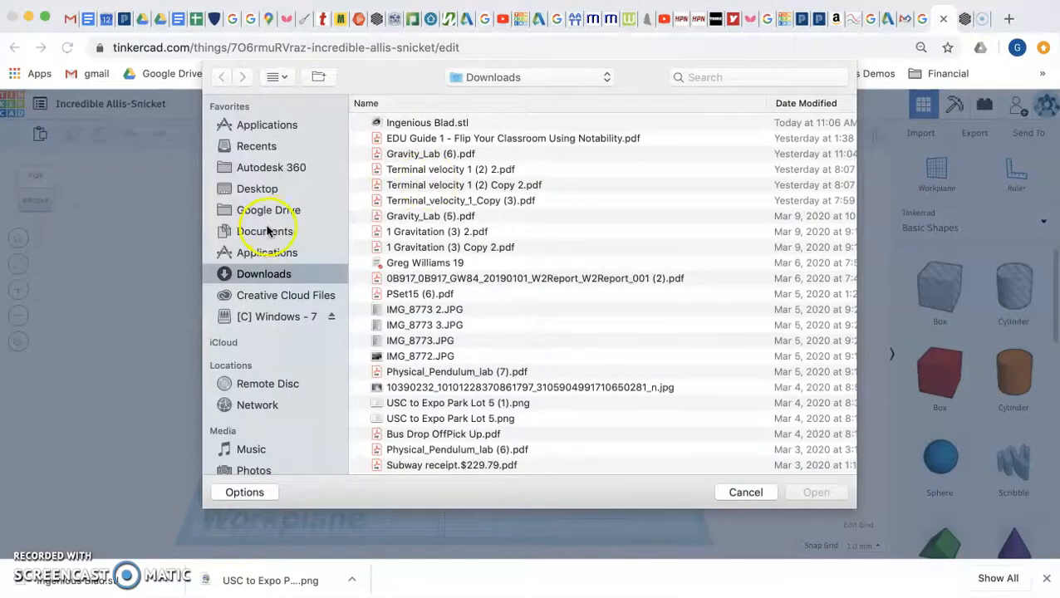
click(259, 190)
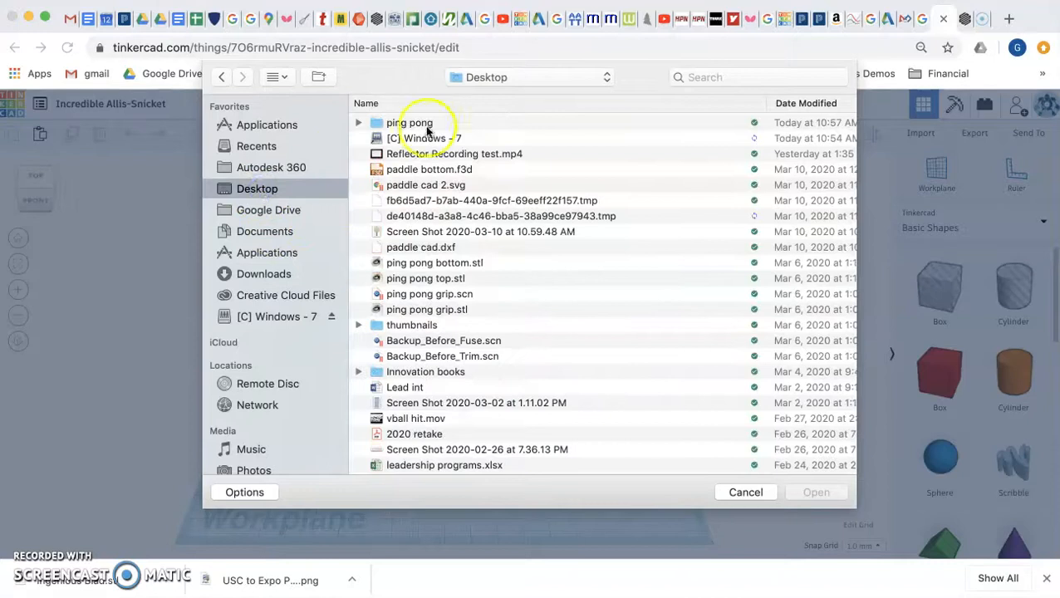
double_click(427, 125)
double_click(423, 124)
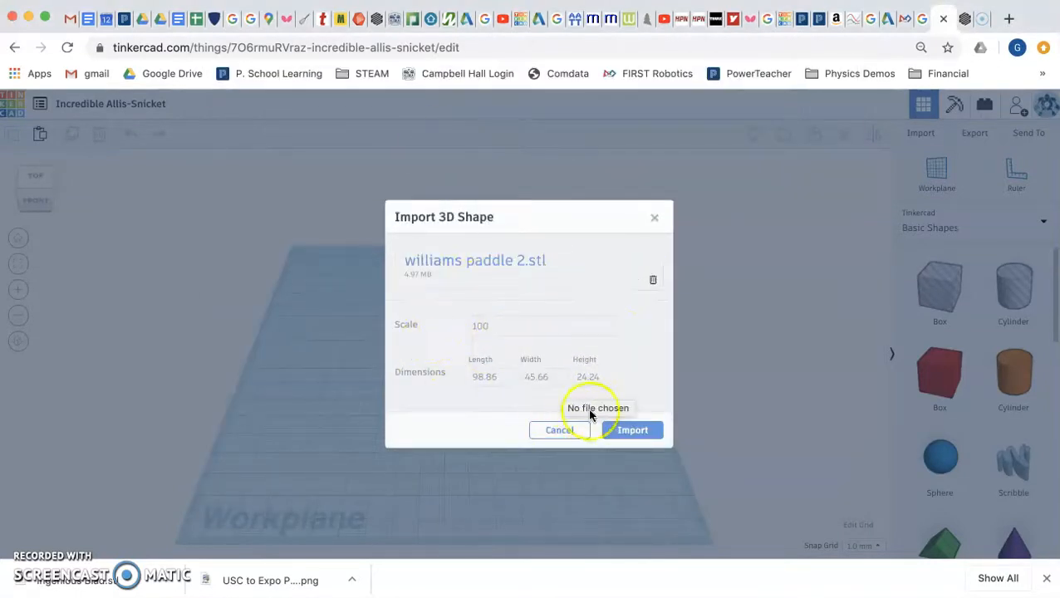
click(633, 432)
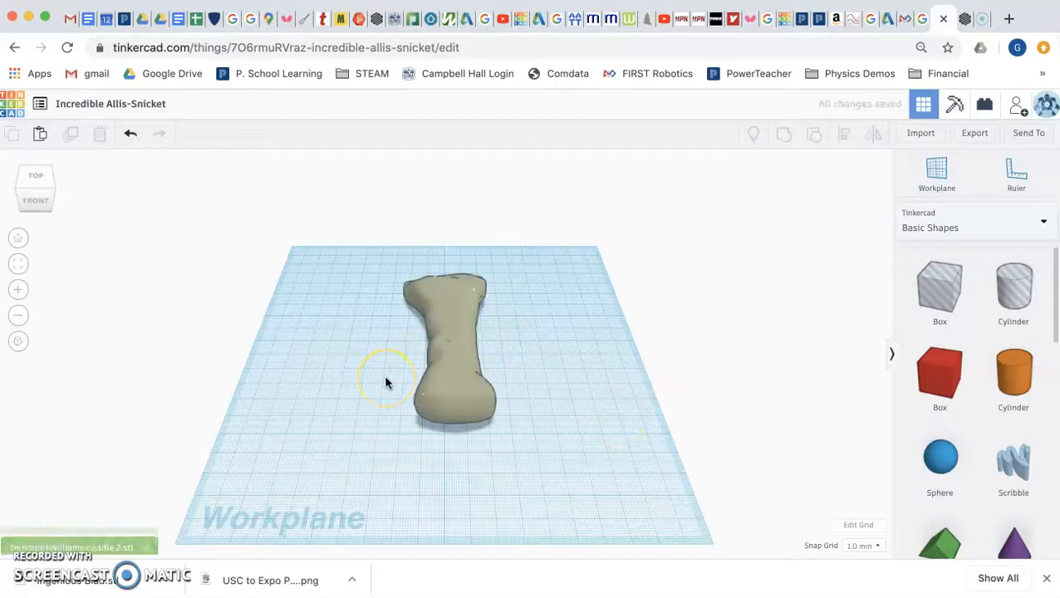
- Place a hole box on the workplane beside the grip and set its height to 6 mm
right_drag(533, 431, 302, 442)
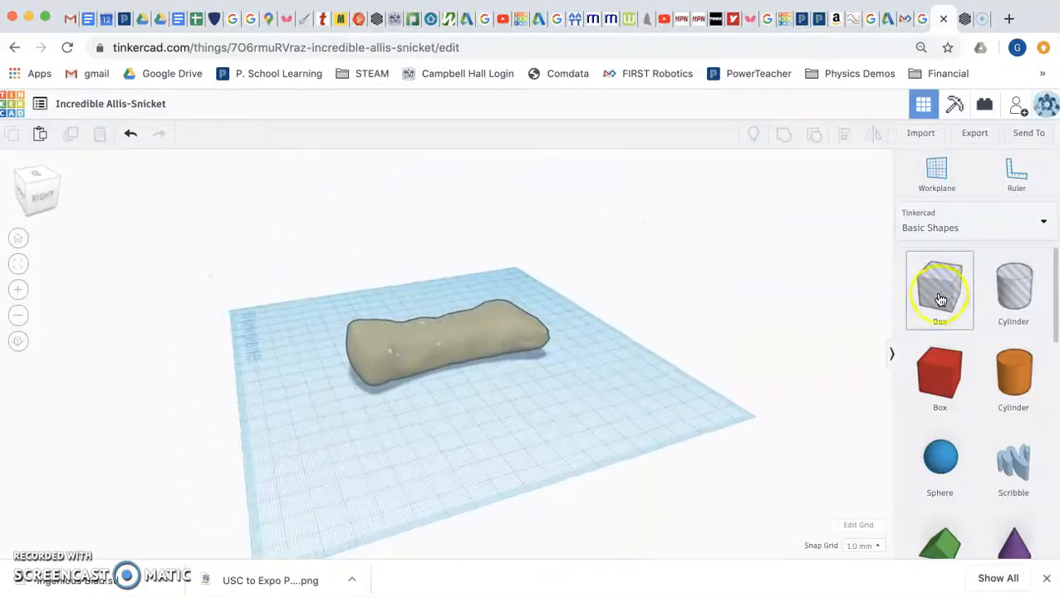
drag(917, 301, 484, 412)
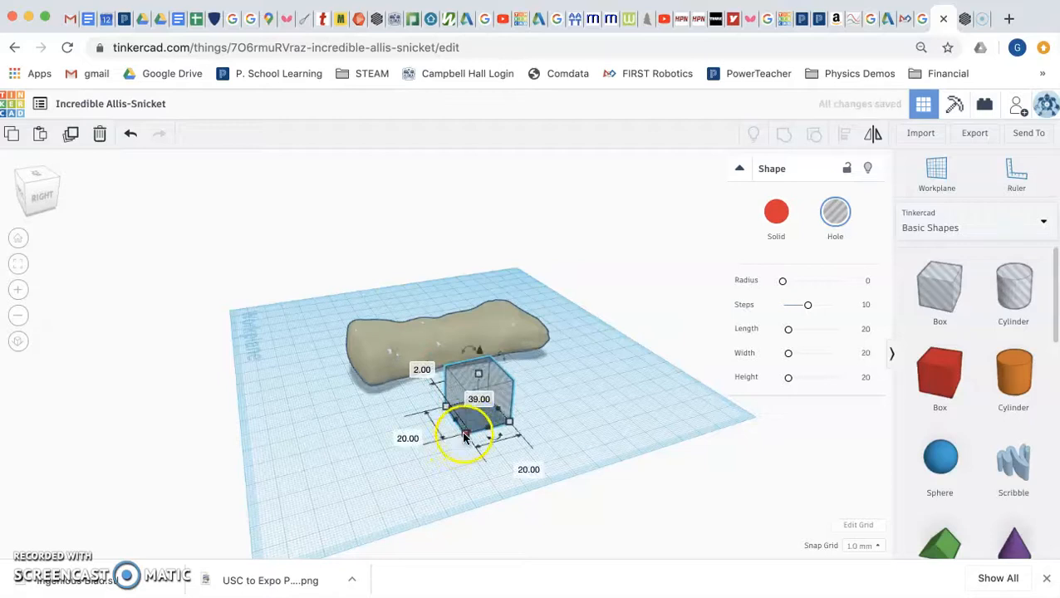
drag(480, 375, 481, 405)
click(527, 407)
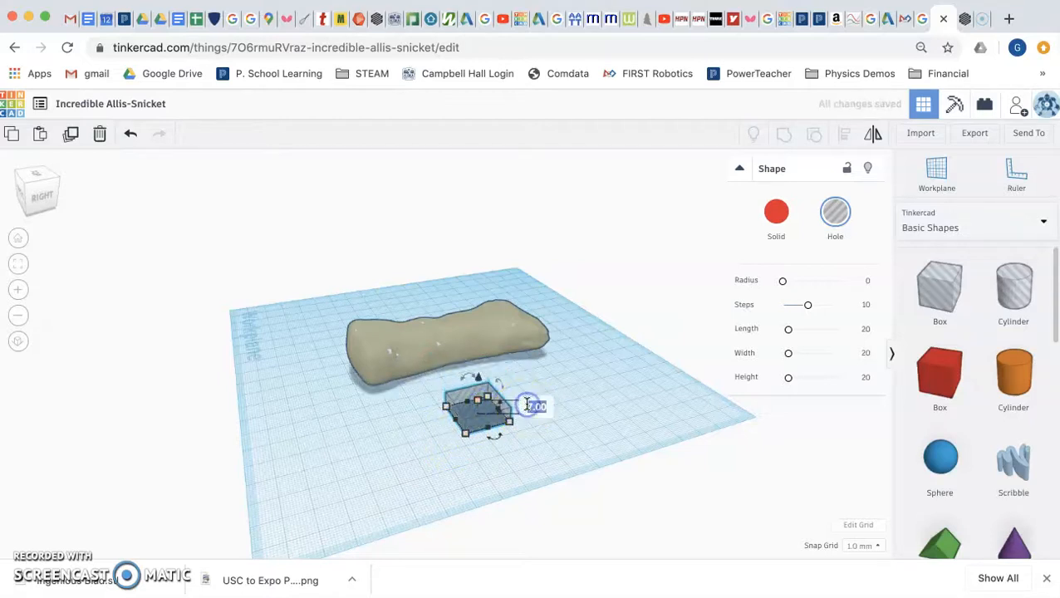
text(6)
key(Return)
- Resize the hole box into a strip 12 mm wide and 120 mm long
drag(465, 433, 326, 464)
click(268, 465)
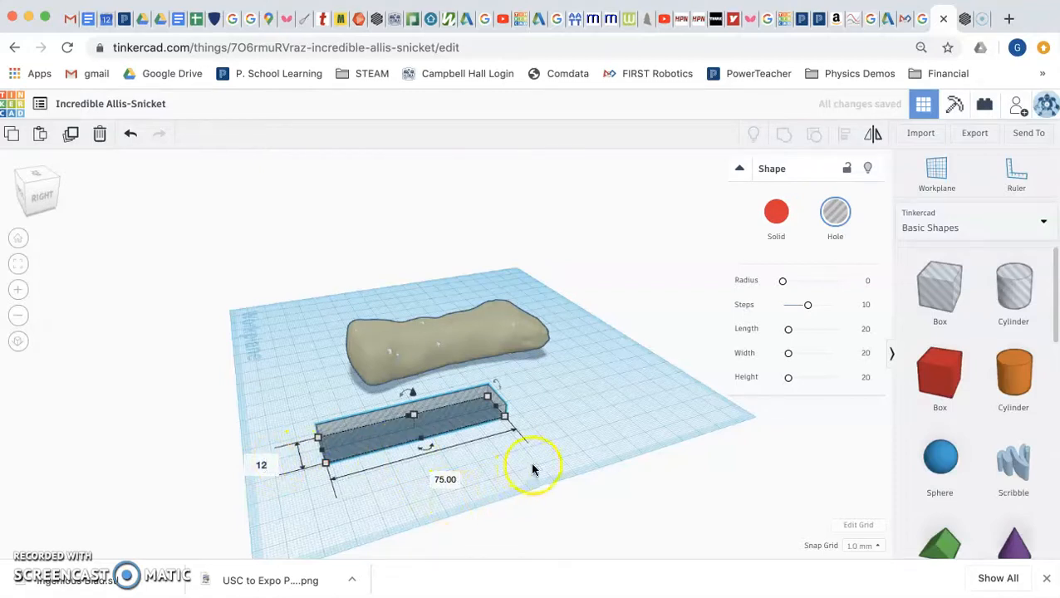
key(Return)
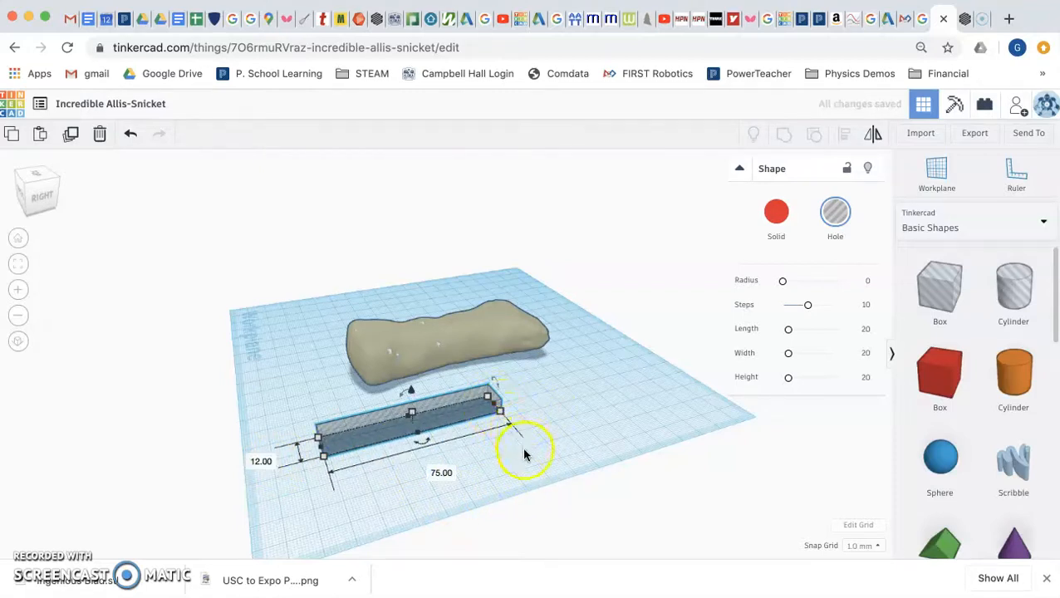
click(438, 474)
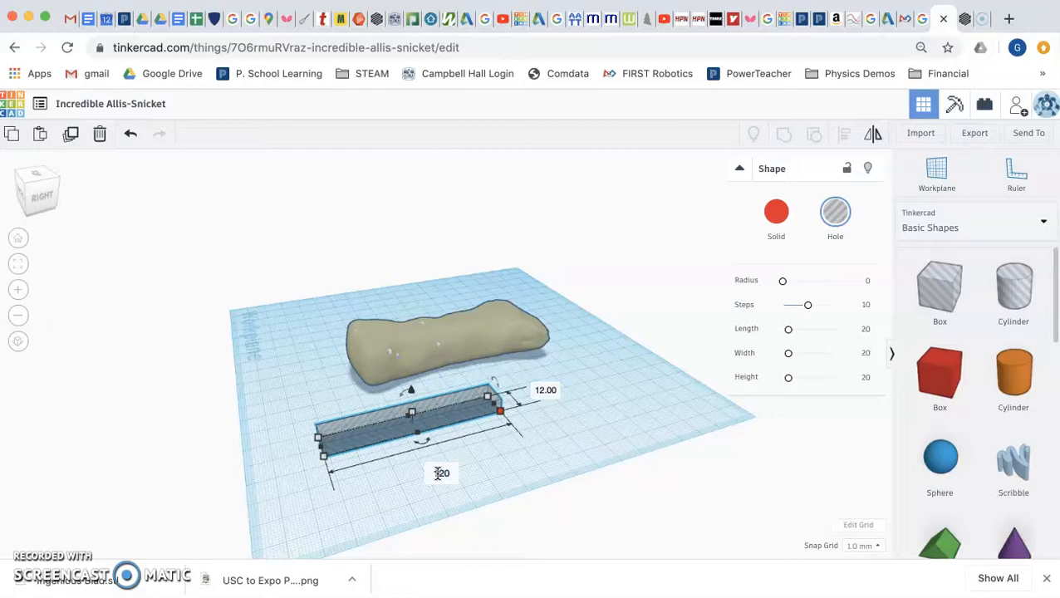
key(Return)
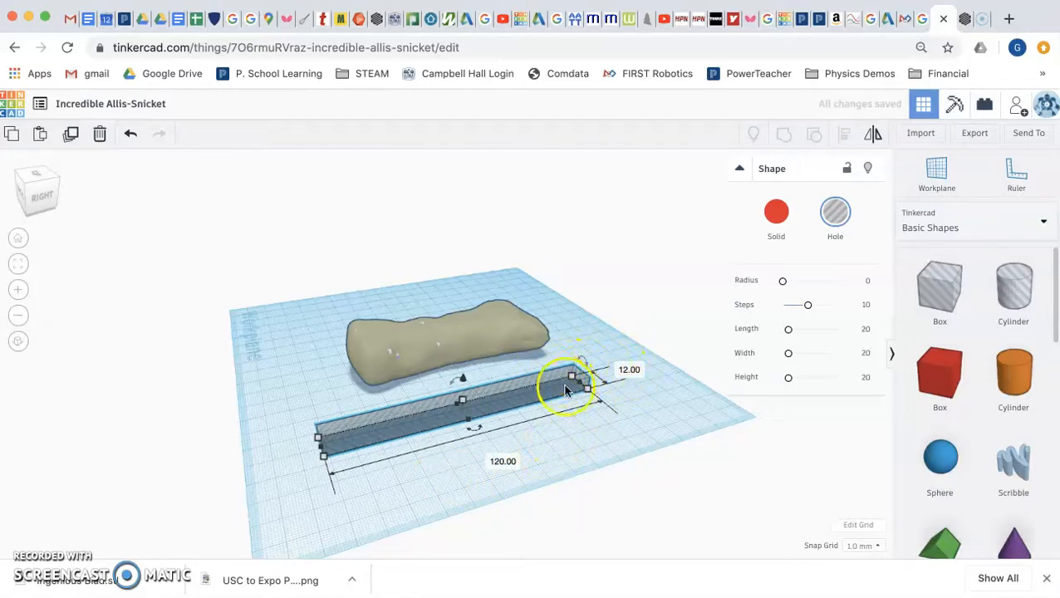
- Place a second hole box overlapping the end of the strip and set its height to 6 mm
right_drag(627, 393, 502, 376)
click(502, 376)
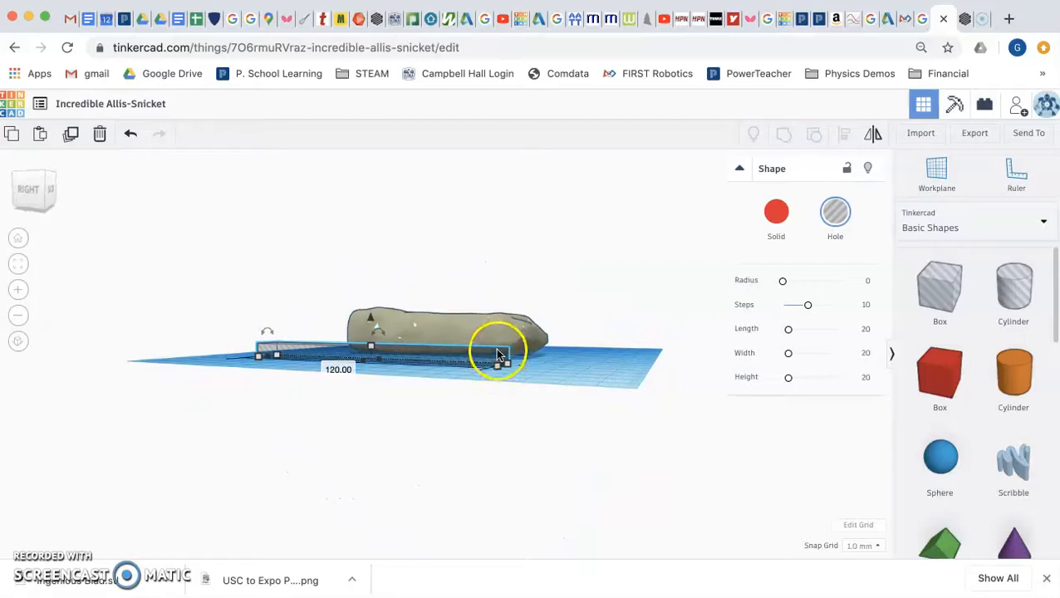
right_drag(370, 371, 469, 491)
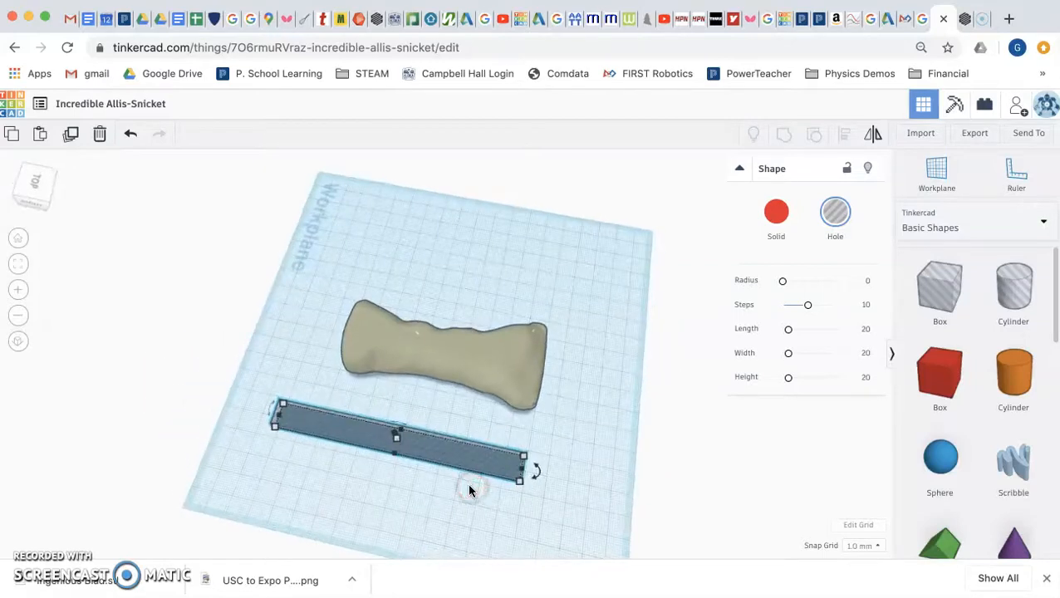
drag(942, 279, 529, 479)
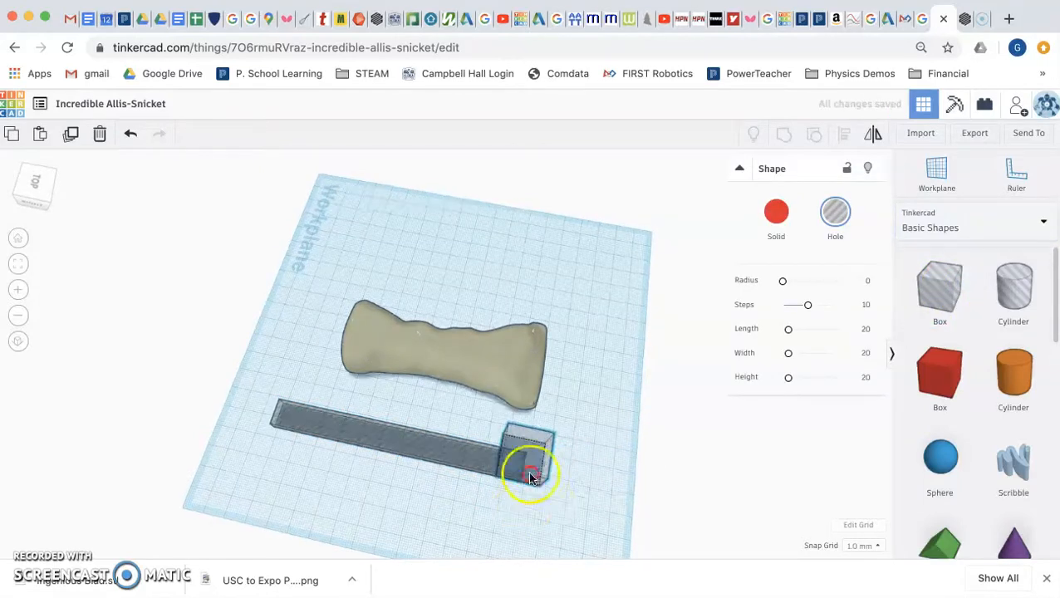
right_drag(530, 478, 532, 467)
click(540, 397)
click(606, 412)
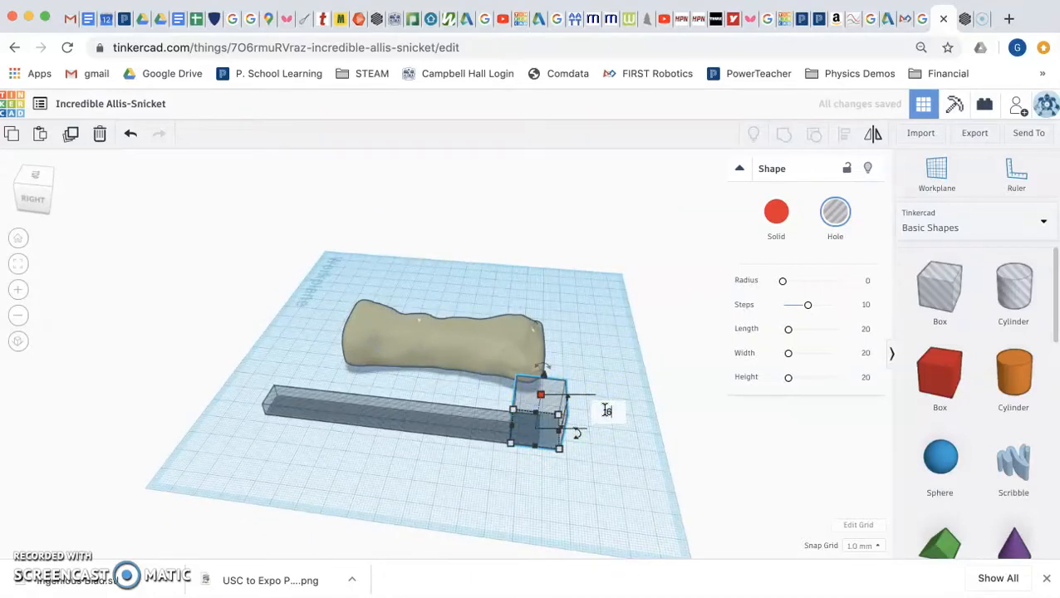
- Stretch the second hole box crosswise on both sides of the strip into a crossbar about 29 mm wide
drag(559, 449, 556, 518)
right_drag(603, 405, 491, 485)
drag(497, 480, 540, 448)
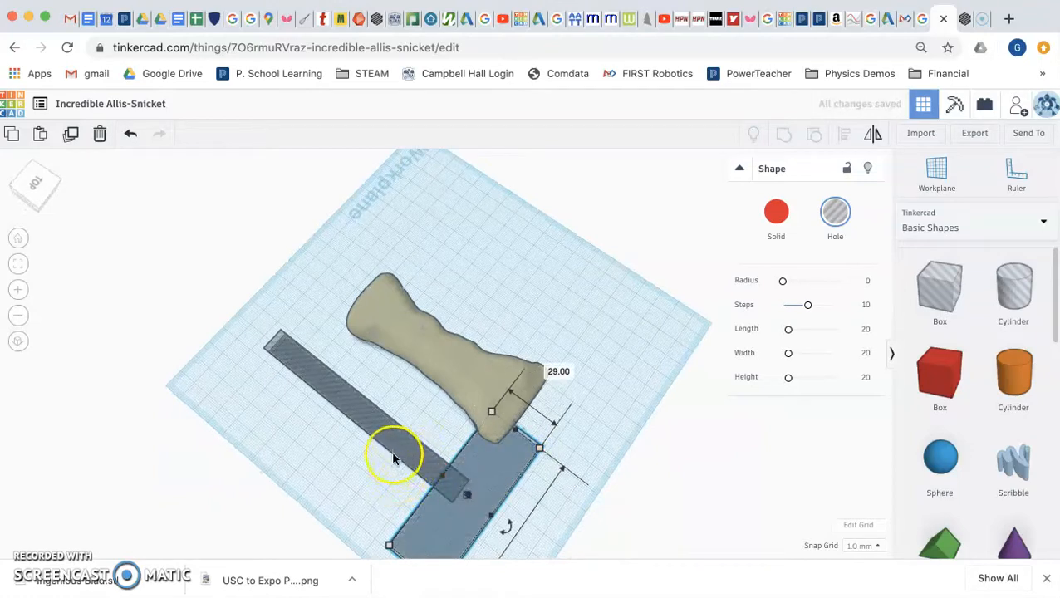
- Group the strip and the crossbar into a single T-shaped hole
drag(536, 532, 385, 463)
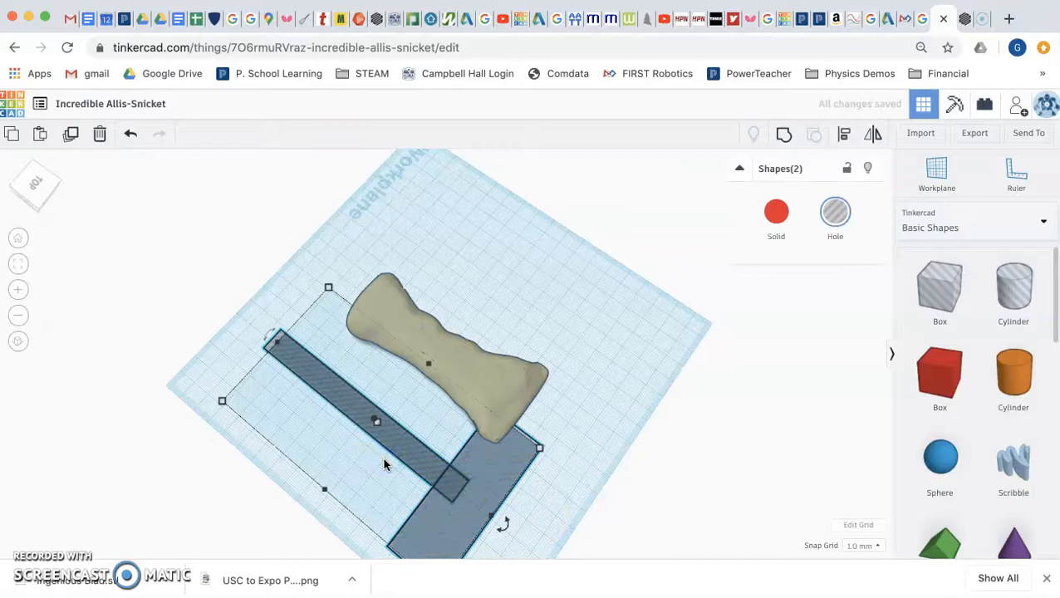
click(785, 138)
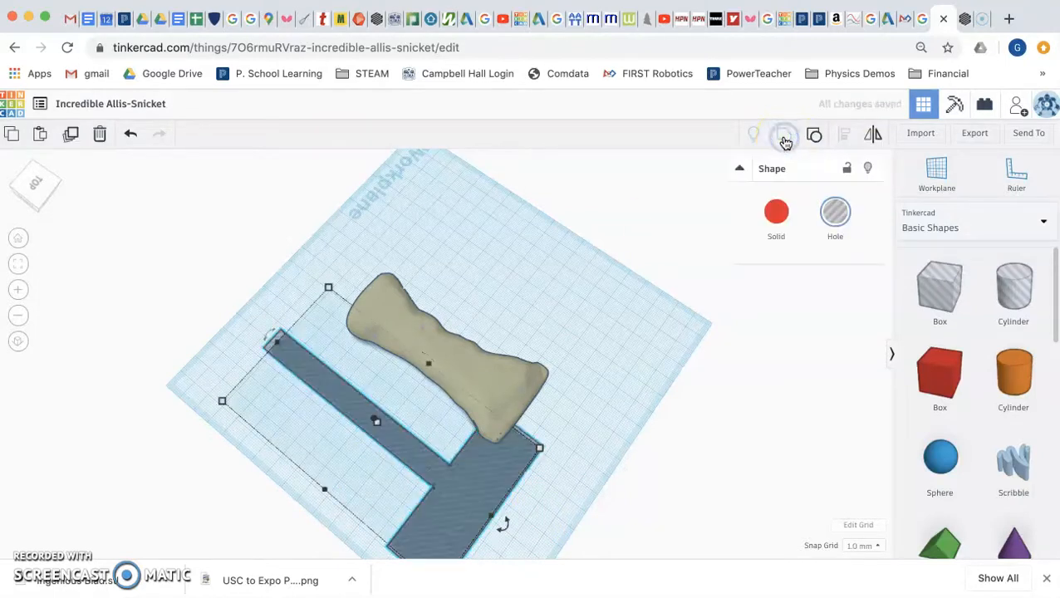
right_drag(653, 381, 674, 338)
click(619, 408)
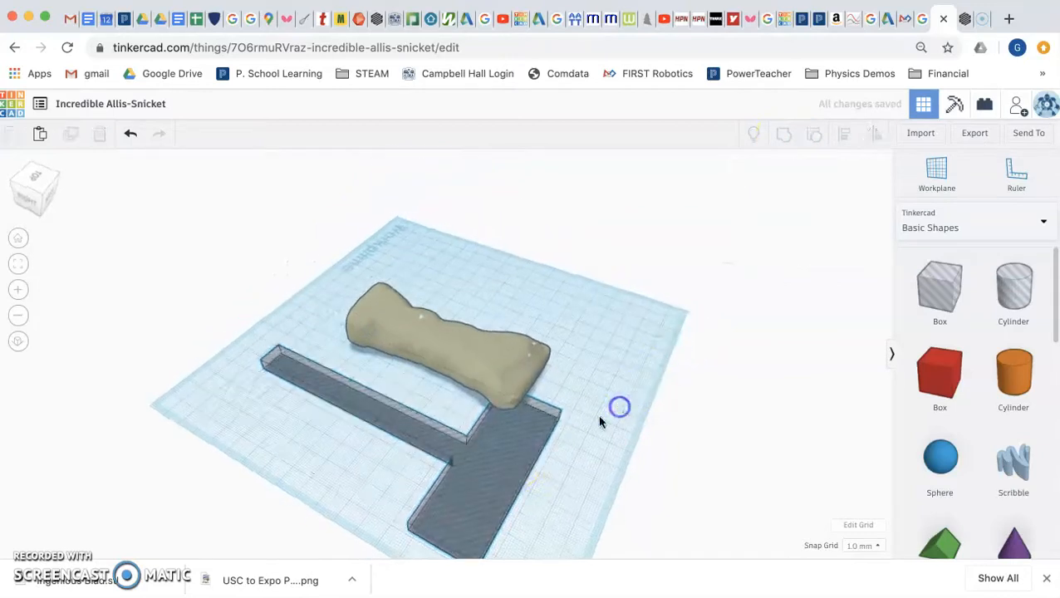
- Move the T-shaped hole lengthwise through the grip, raise it to mid-thickness and nudge it sideways to line up with the grip
drag(506, 471, 550, 405)
right_drag(550, 405, 608, 393)
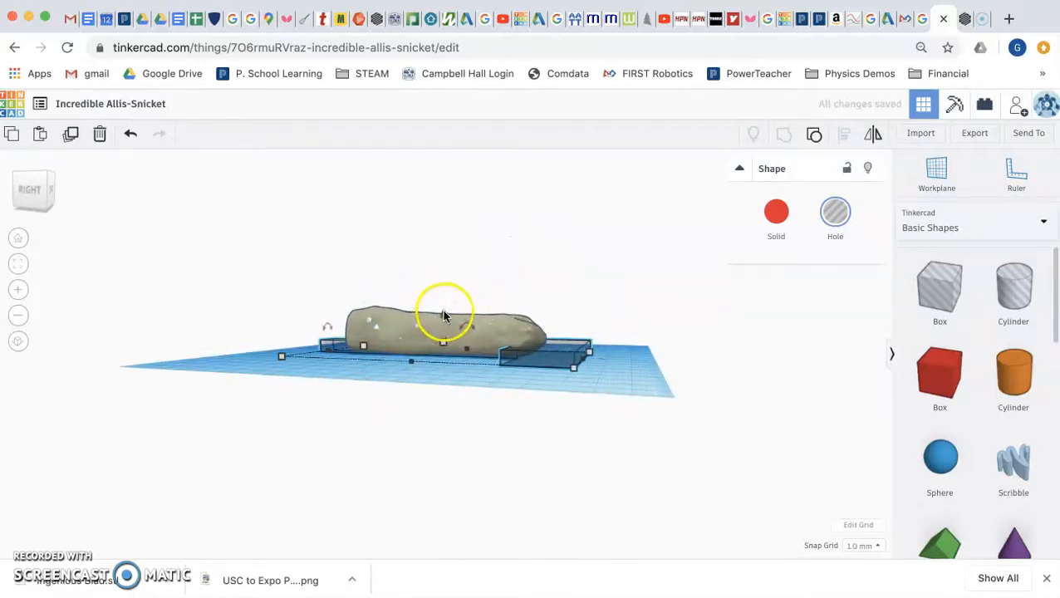
drag(444, 319, 447, 300)
right_drag(438, 386, 793, 392)
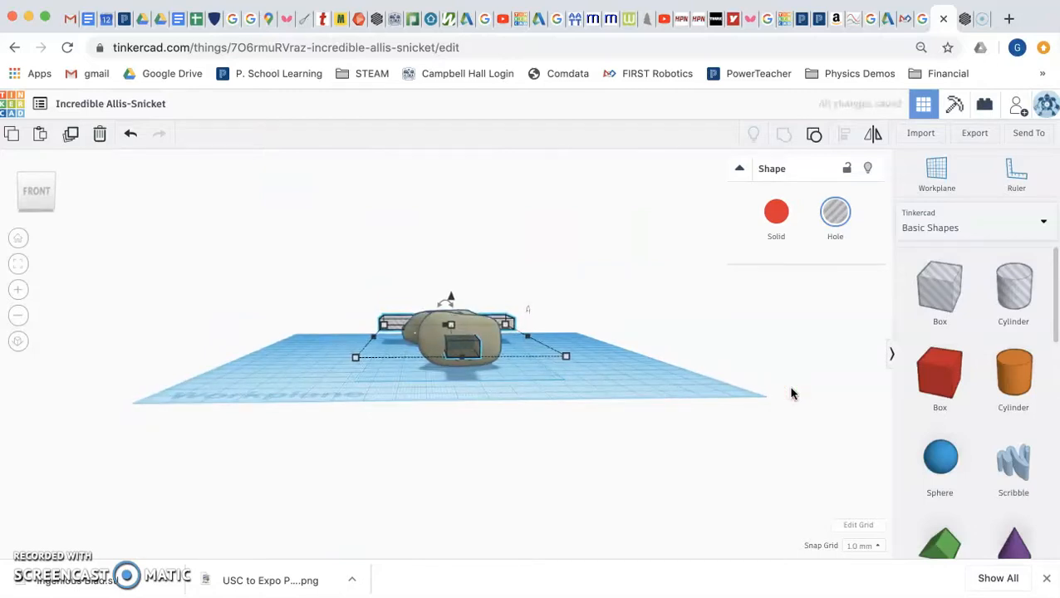
right_drag(776, 403, 394, 498)
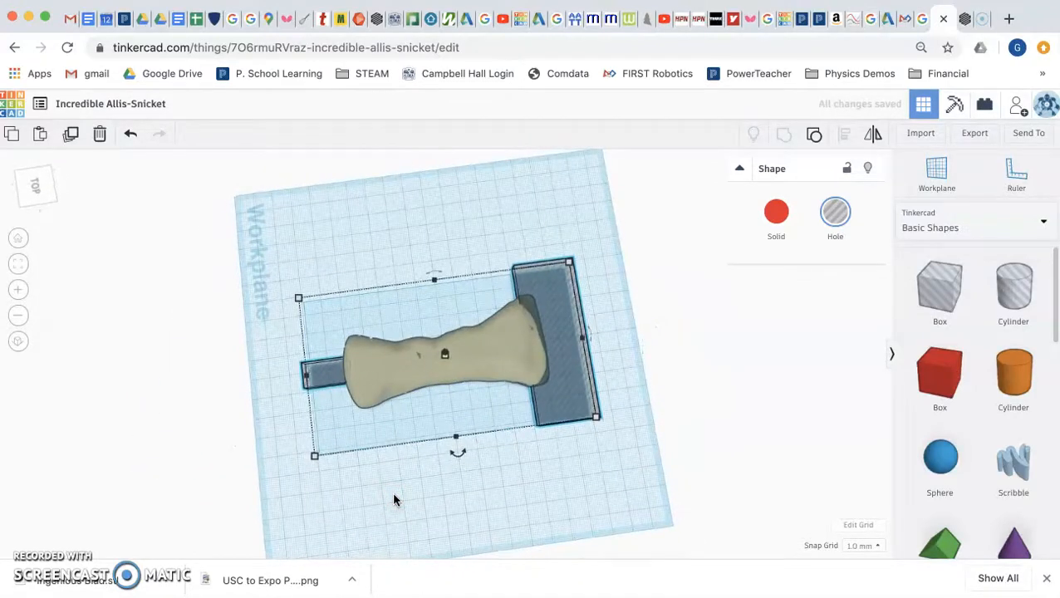
key(Down)
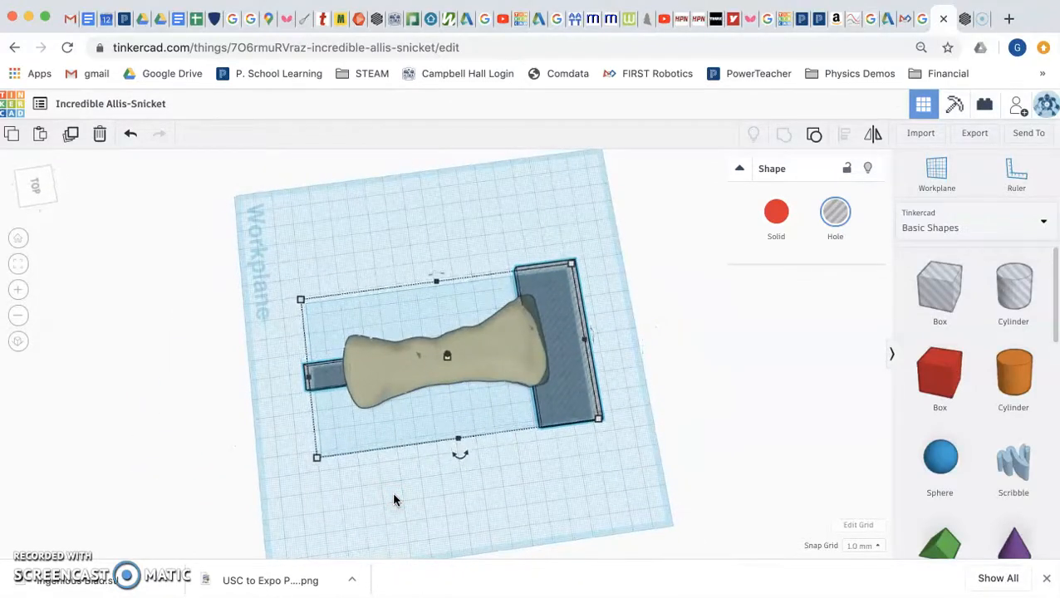
- Nudge the T-shaped hole lengthwise until its crossbar sits just outside the wide end of the grip
key(Right)
key(Right)
key(Right)
key(Right)
key(Right)
key(Right)
key(Right)
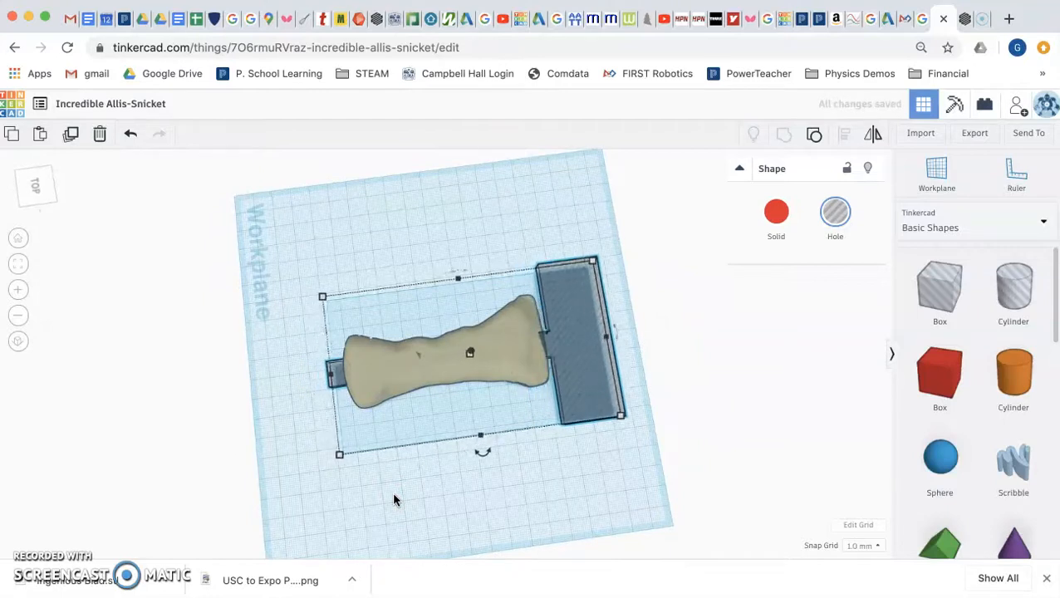
- Nudge the T-shaped hole back along the grip until its crossbar overlaps the grip's wide end
right_drag(537, 525, 824, 407)
right_drag(671, 396, 310, 441)
key(Left)
key(Left)
key(Left)
key(Left)
key(Left)
key(Left)
key(Left)
key(Left)
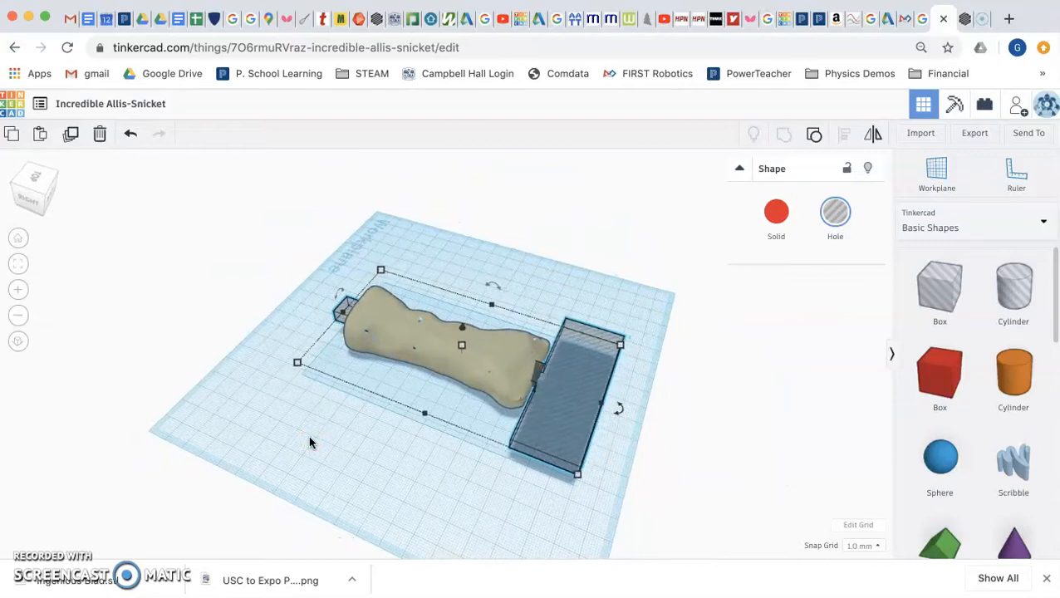
key(Left)
key(Left)
key(Left)
click(415, 421)
- Check the crossbar's overlap with the grip's end and nudge the T-shaped hole about 5 mm deeper into the grip
right_drag(419, 424, 527, 475)
click(363, 383)
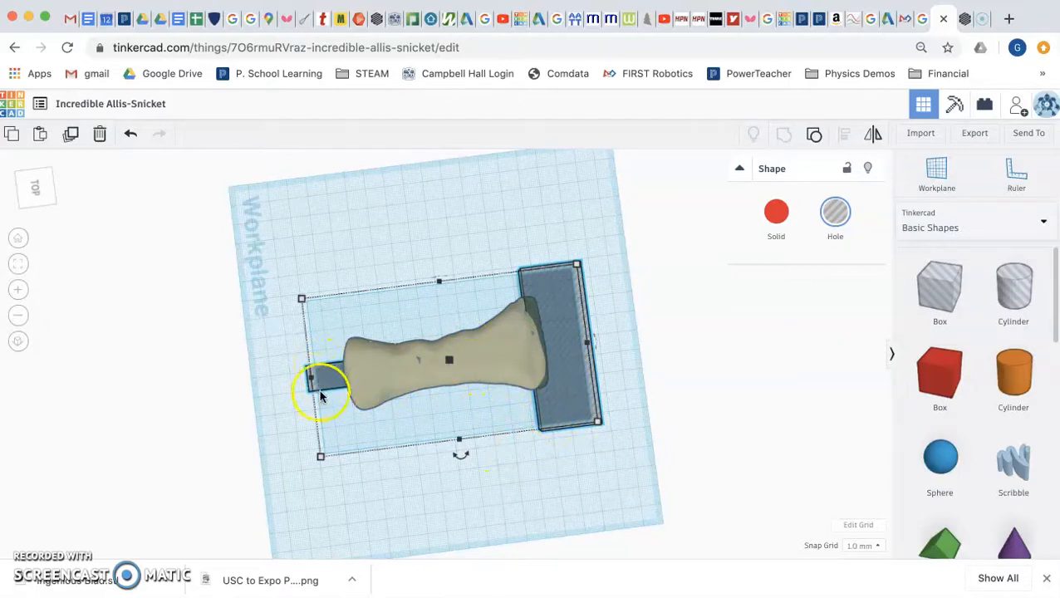
right_drag(489, 488, 438, 453)
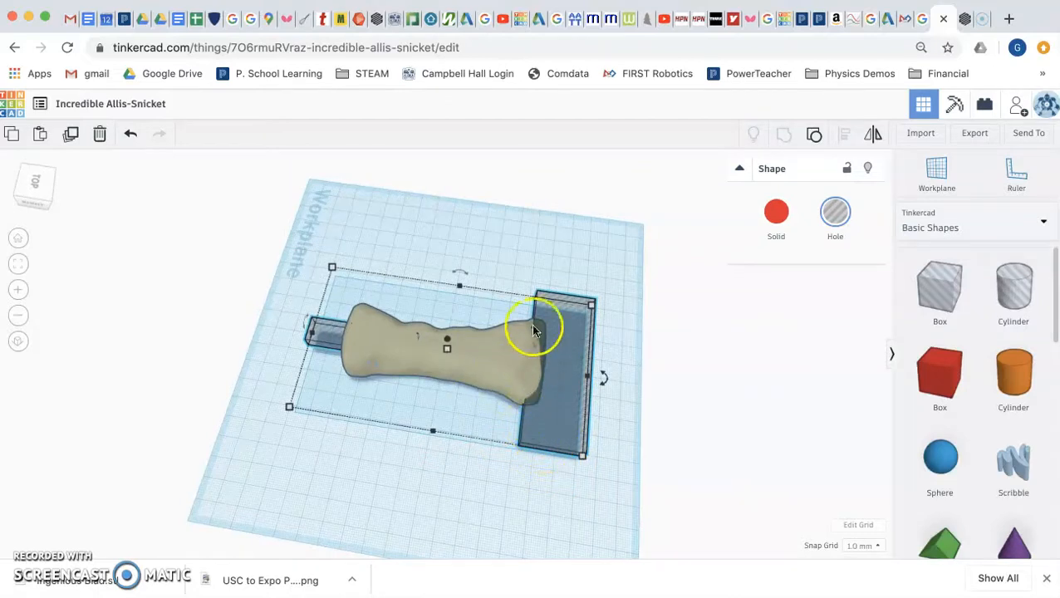
right_drag(502, 470, 509, 399)
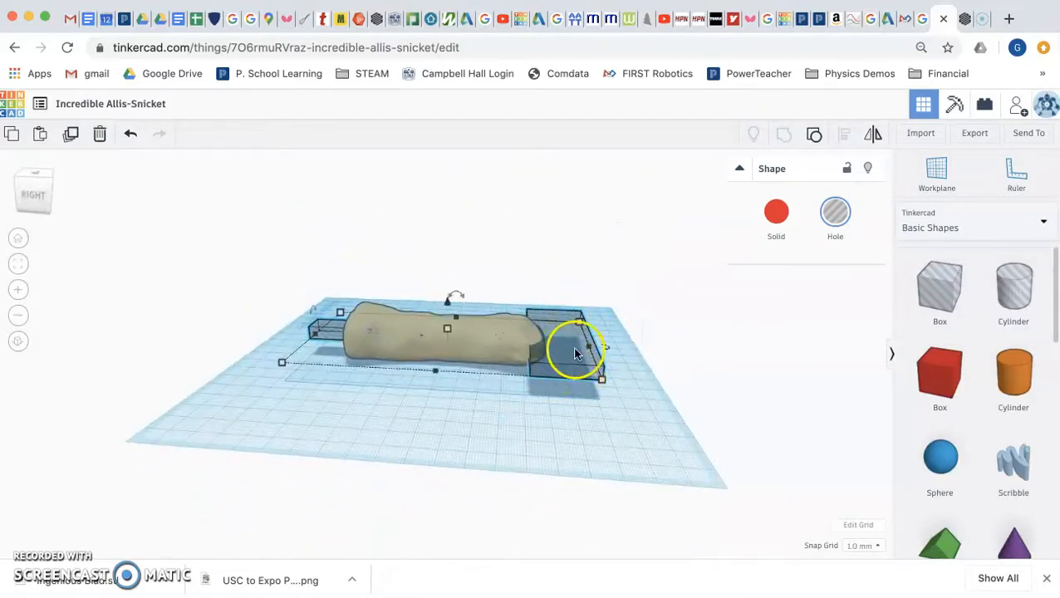
right_drag(540, 438, 539, 455)
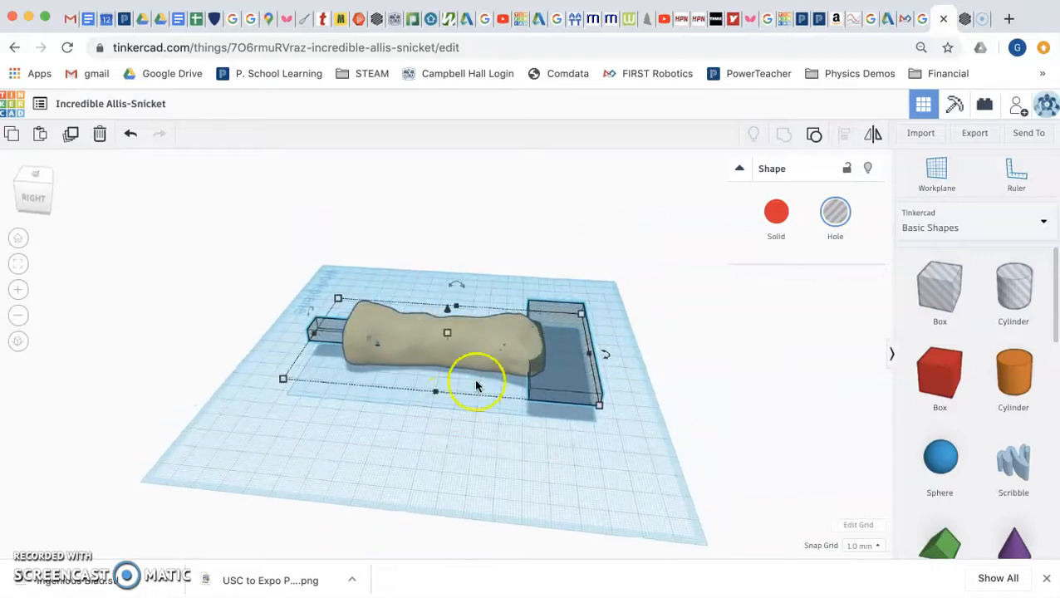
right_drag(516, 426, 510, 497)
key(Left)
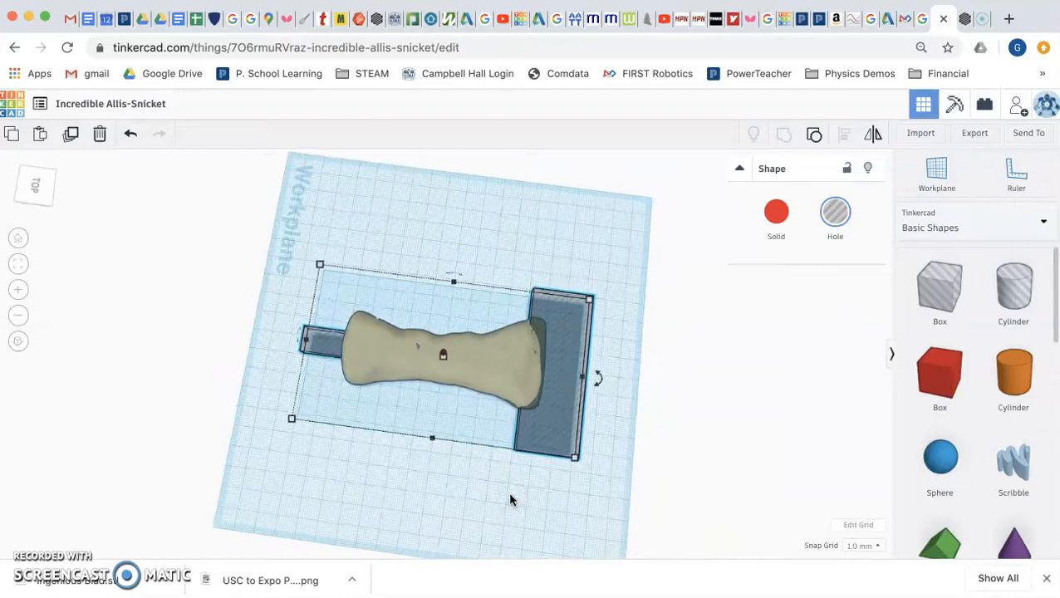
key(Left)
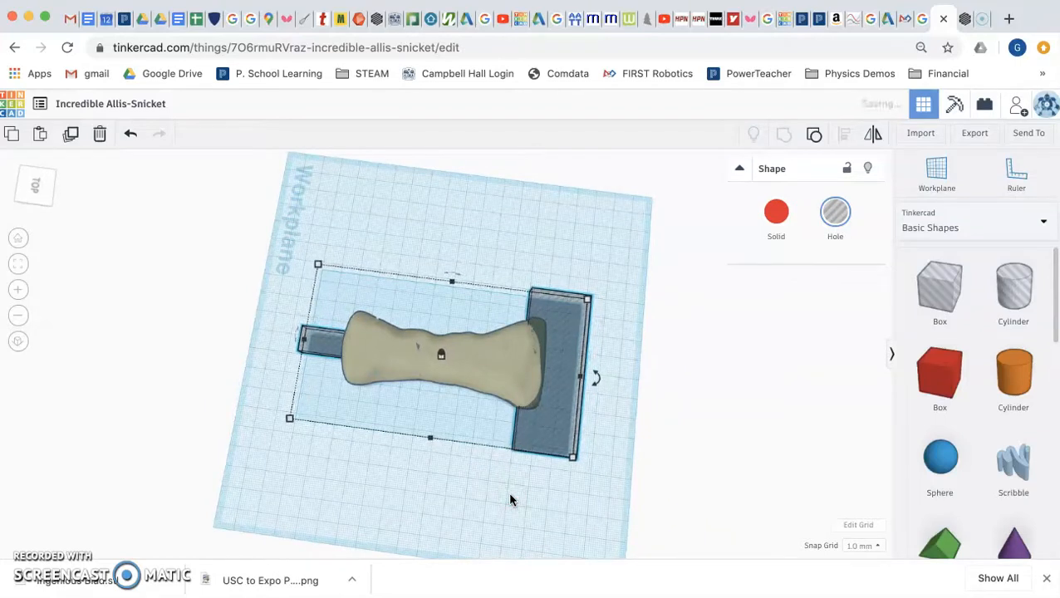
key(Left)
key(Left)
key(Left)
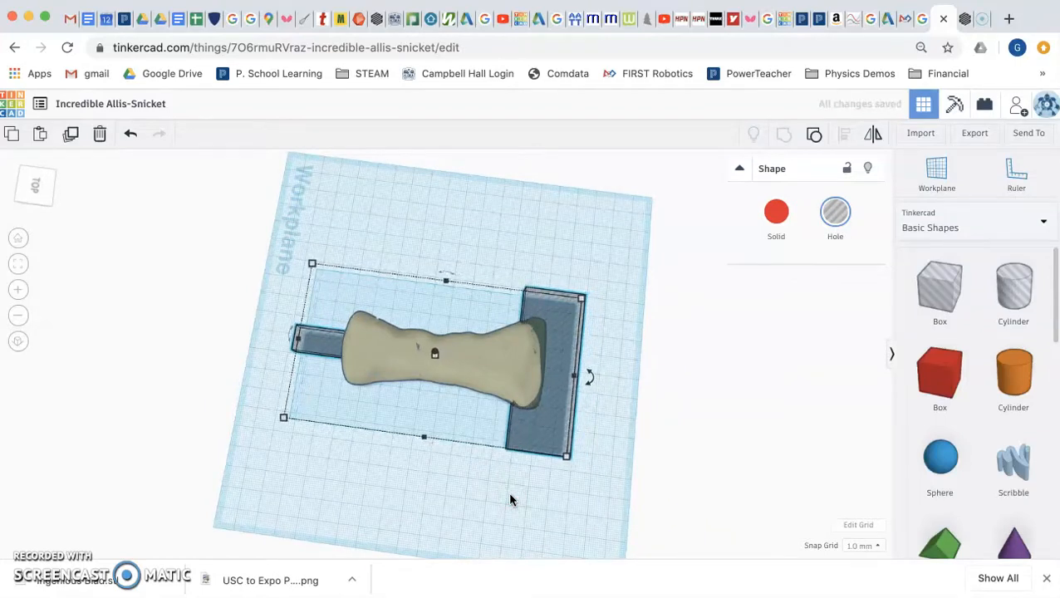
mouse_move(496, 509)
right_down()
mouse_move(500, 475)
mouse_move(502, 530)
mouse_move(655, 542)
mouse_move(661, 561)
right_up()
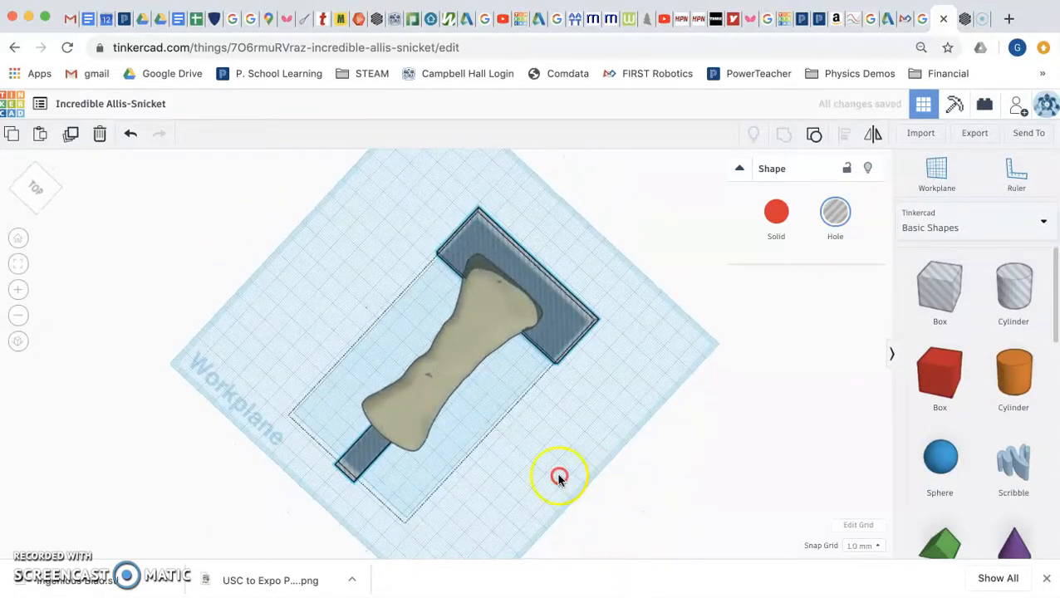
right_drag(586, 478, 478, 457)
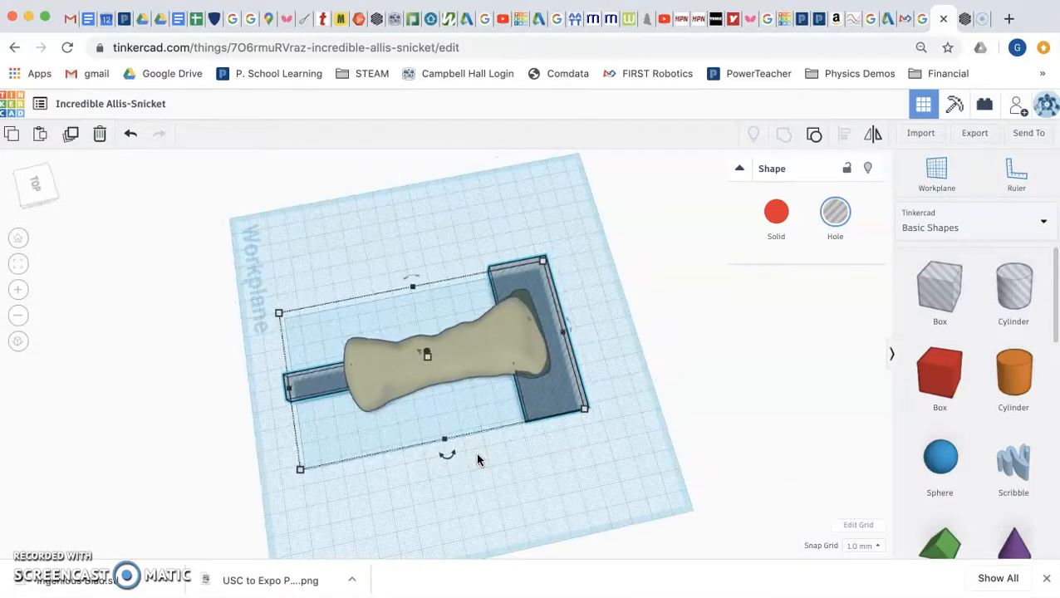
- Group the grip with the T-shaped hole to cut the slot through it and inspect the cut from both ends
click(485, 485)
right_drag(485, 486, 436, 408)
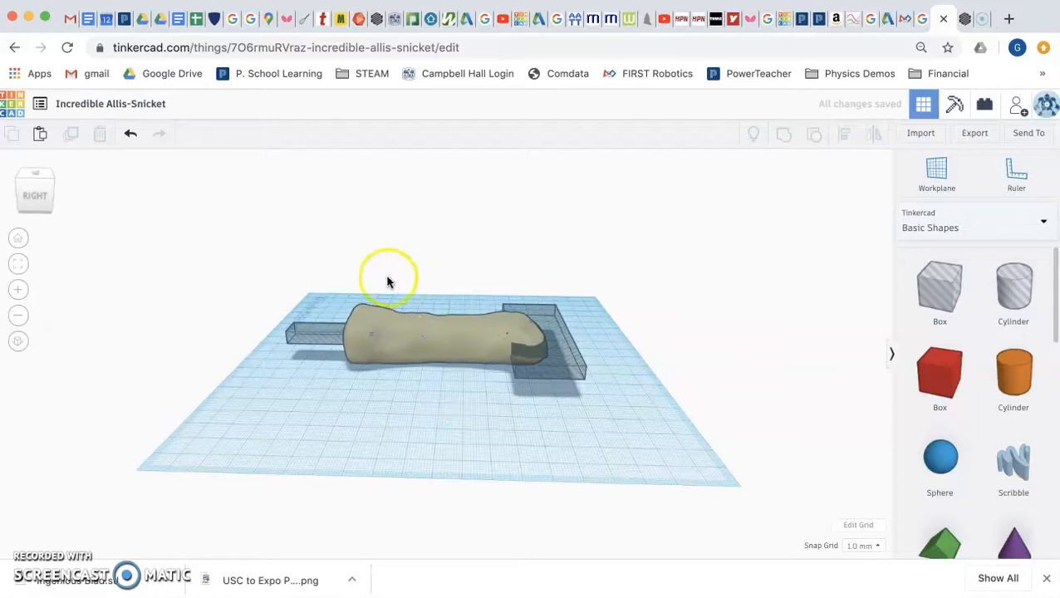
drag(279, 246, 684, 444)
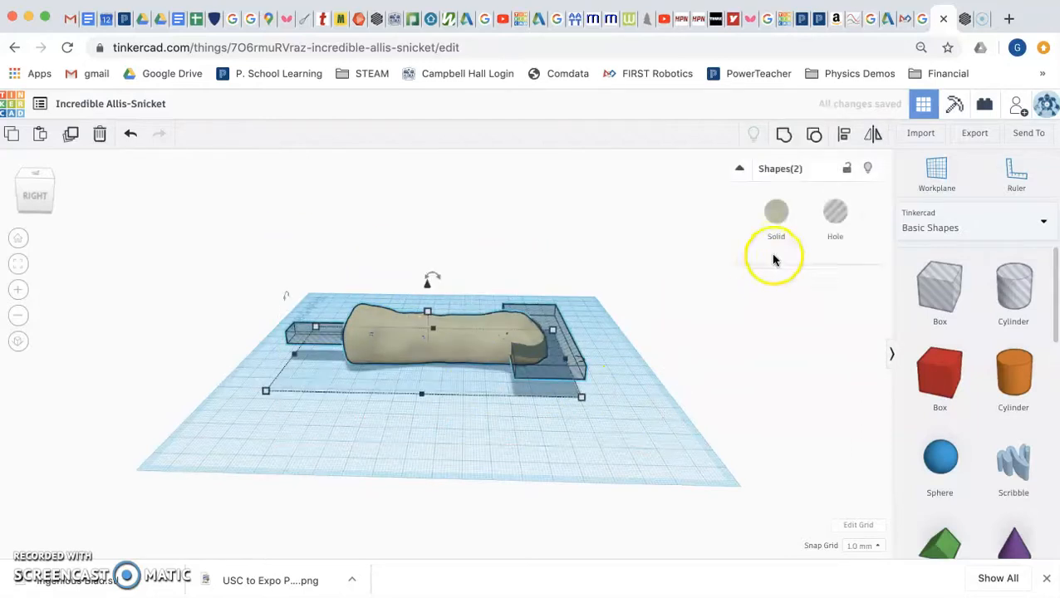
click(782, 136)
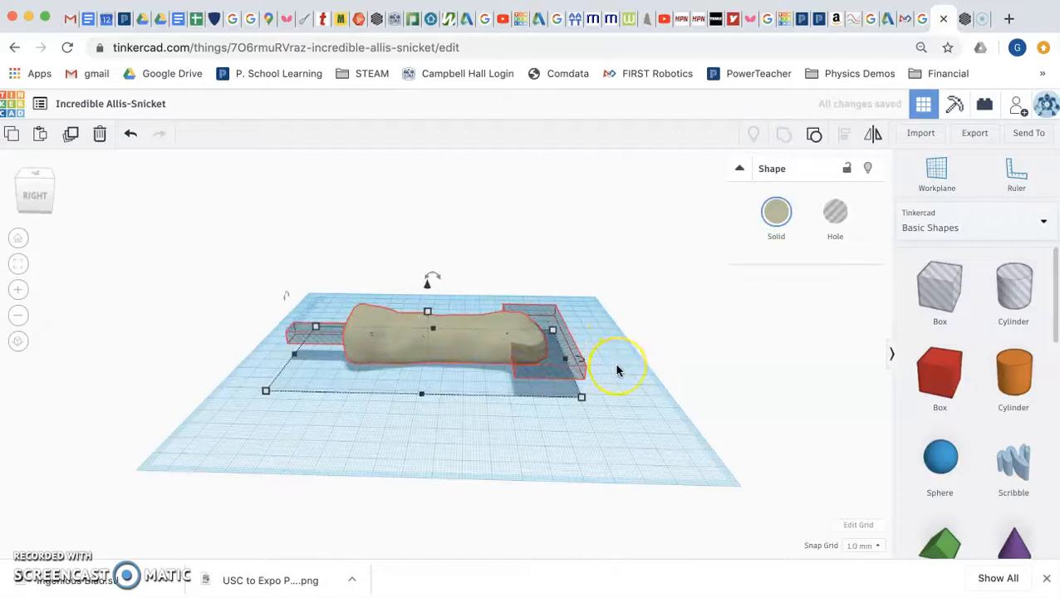
right_drag(615, 363, 735, 343)
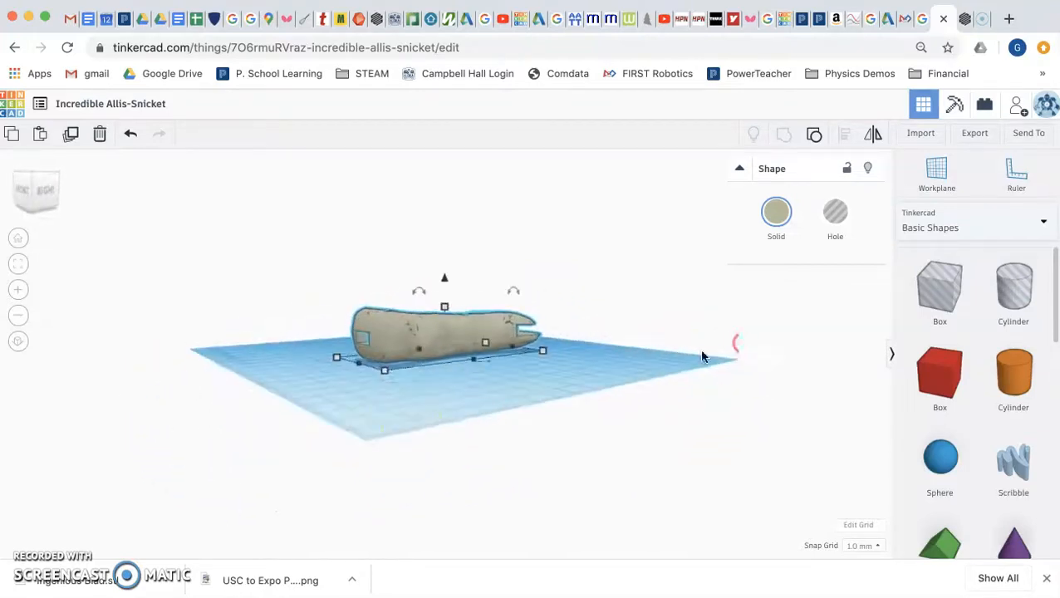
right_drag(393, 413, 284, 397)
mouse_move(546, 348)
right_down()
mouse_move(555, 343)
mouse_move(528, 395)
mouse_move(485, 338)
mouse_move(642, 357)
mouse_move(509, 342)
mouse_move(536, 343)
right_up()
right_drag(346, 371, 554, 316)
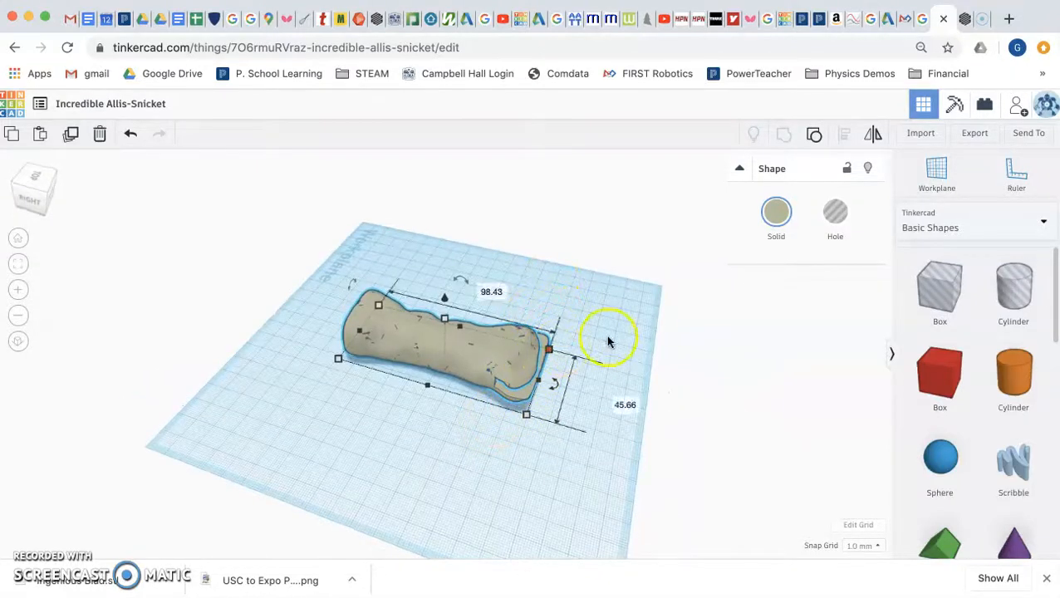
drag(914, 299, 529, 445)
right_drag(454, 458, 516, 402)
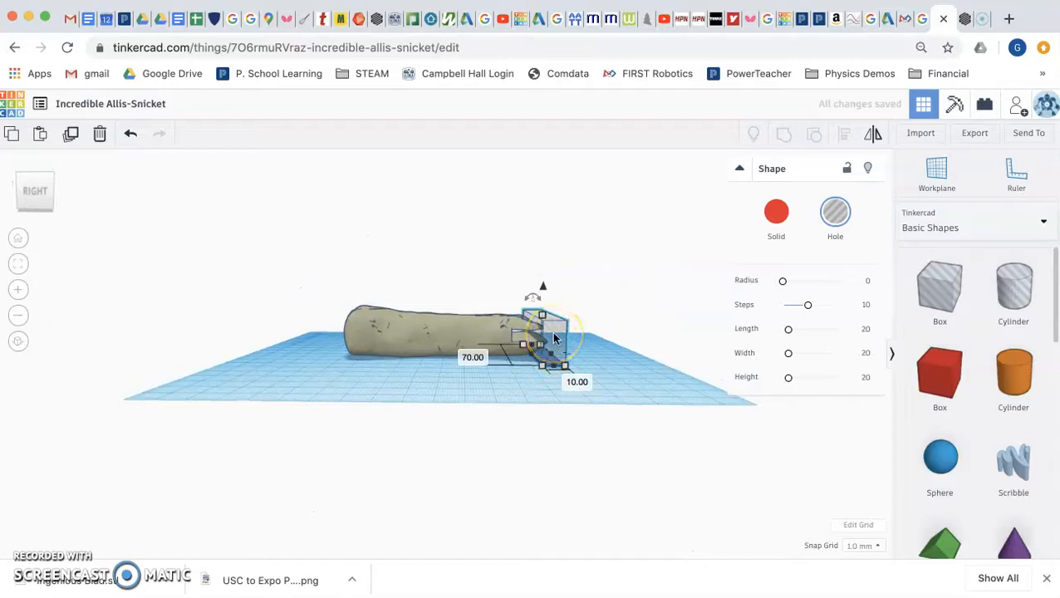
key(Delete)
- Duplicate the slotted grip and move the two copies apart so they lie side by side on the workplane
right_drag(539, 379, 440, 408)
right_drag(569, 383, 426, 334)
click(433, 342)
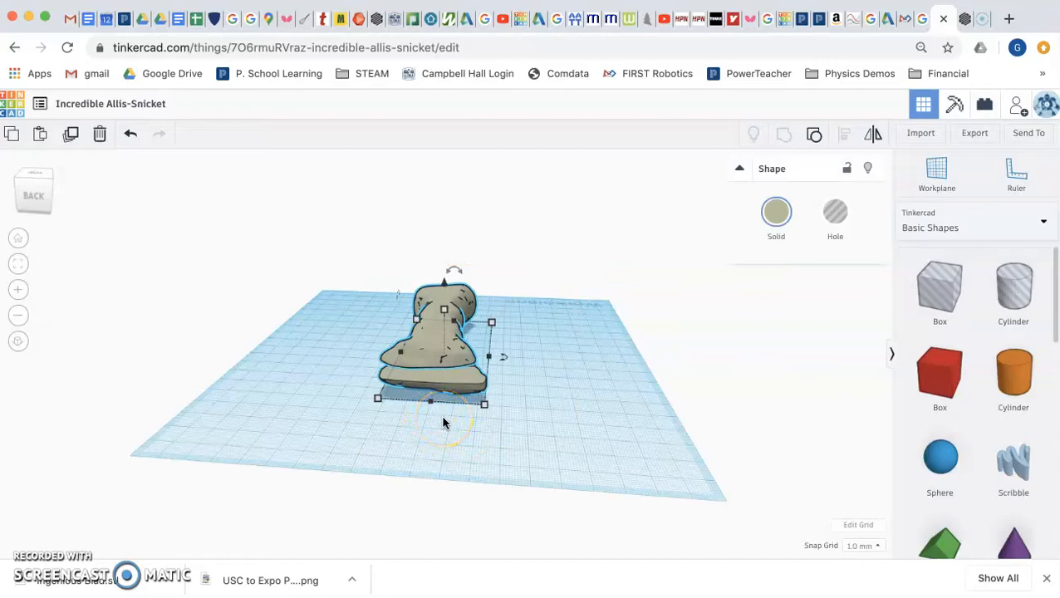
key(super+v)
drag(486, 330, 557, 338)
drag(438, 339, 367, 332)
right_drag(488, 447, 492, 419)
- Place a box hole over one grip copy and stretch it to about 137 by 81 mm so it covers the whole grip
drag(947, 284, 640, 384)
right_drag(655, 418, 391, 449)
click(279, 463)
drag(279, 463, 634, 479)
right_drag(684, 495, 340, 466)
drag(239, 396, 240, 405)
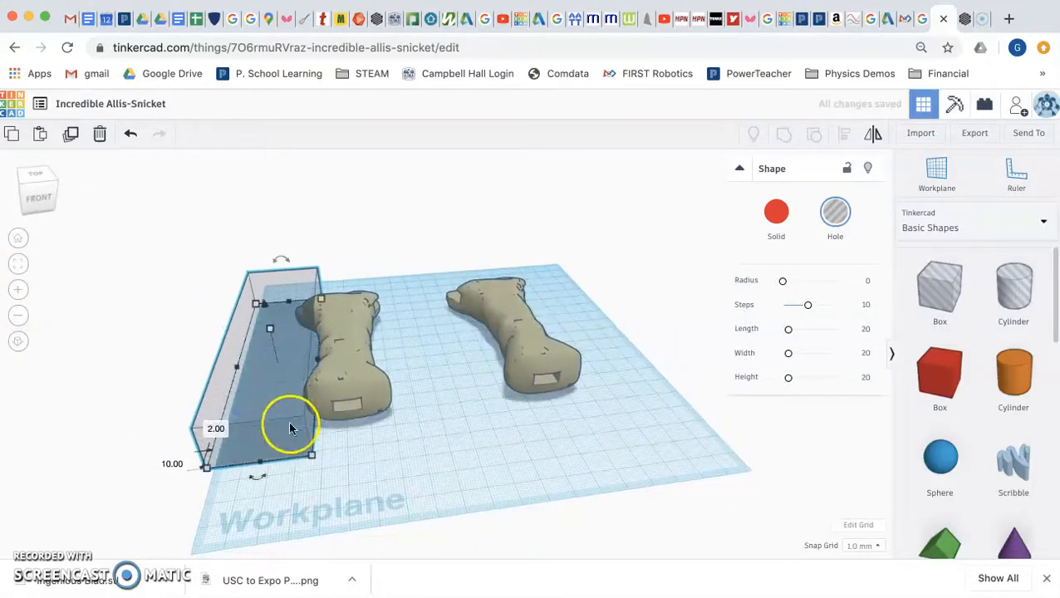
drag(307, 444, 417, 442)
click(264, 309)
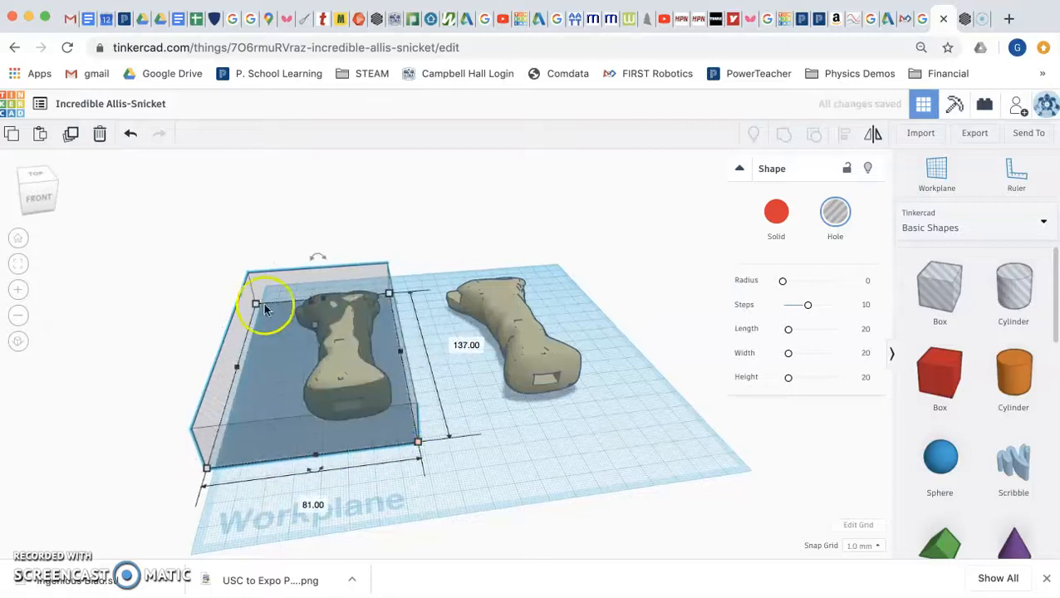
- Lower the box hole's height to 12 mm so its top face runs through the slot at the grip's mid-thickness
right_drag(261, 496, 513, 461)
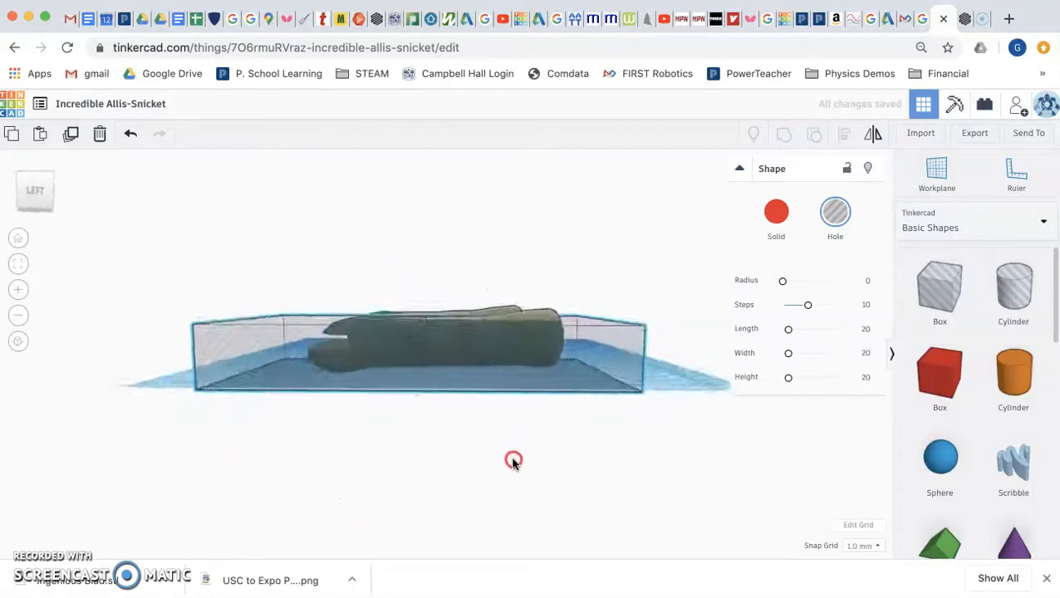
click(475, 315)
click(428, 330)
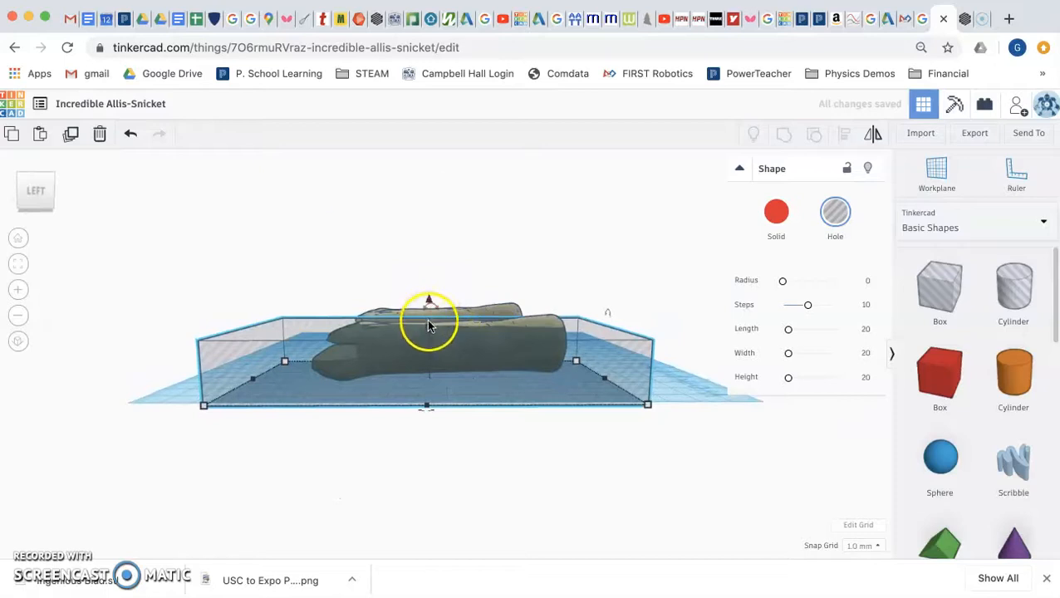
drag(428, 331, 431, 347)
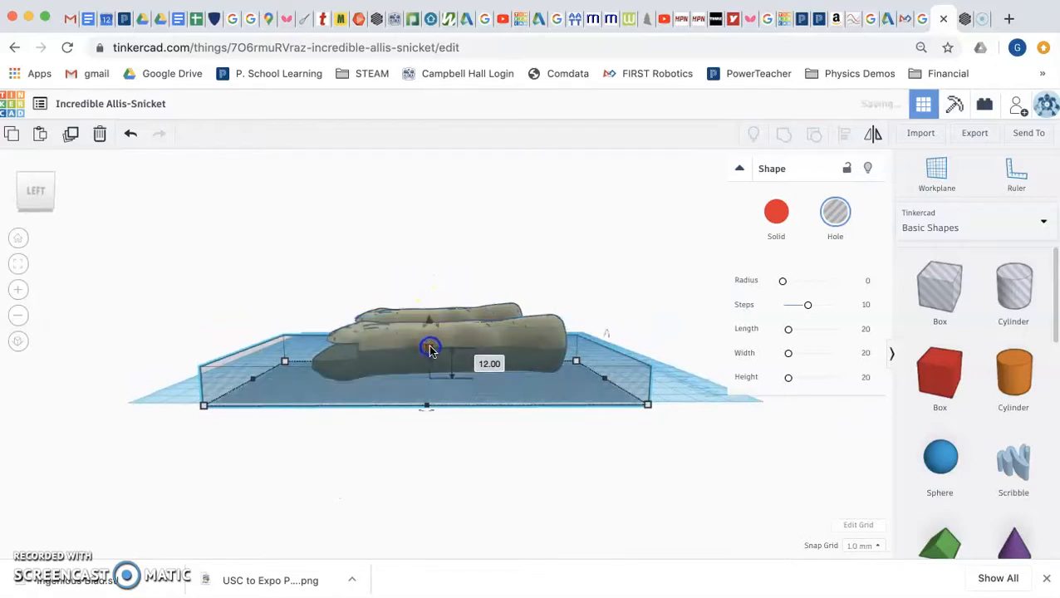
right_drag(484, 446, 485, 436)
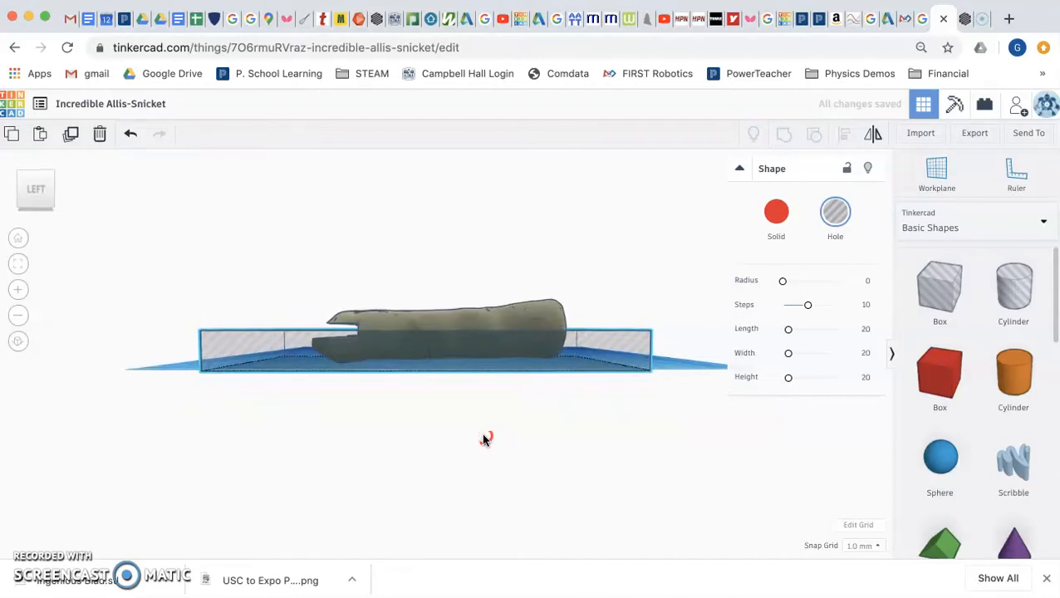
drag(429, 331, 430, 333)
right_drag(249, 279, 79, 274)
right_drag(428, 345, 756, 436)
scroll(739, 448, down, 3)
right_drag(615, 428, 588, 430)
- Duplicate the 12 mm high box hole and position the copy over the other grip
click(501, 386)
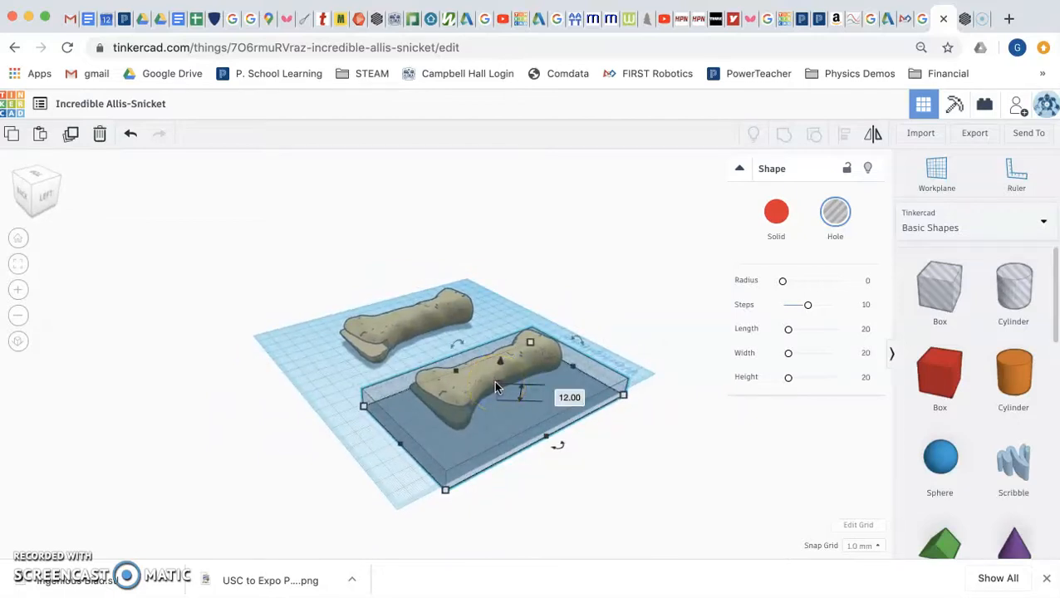
click(466, 433)
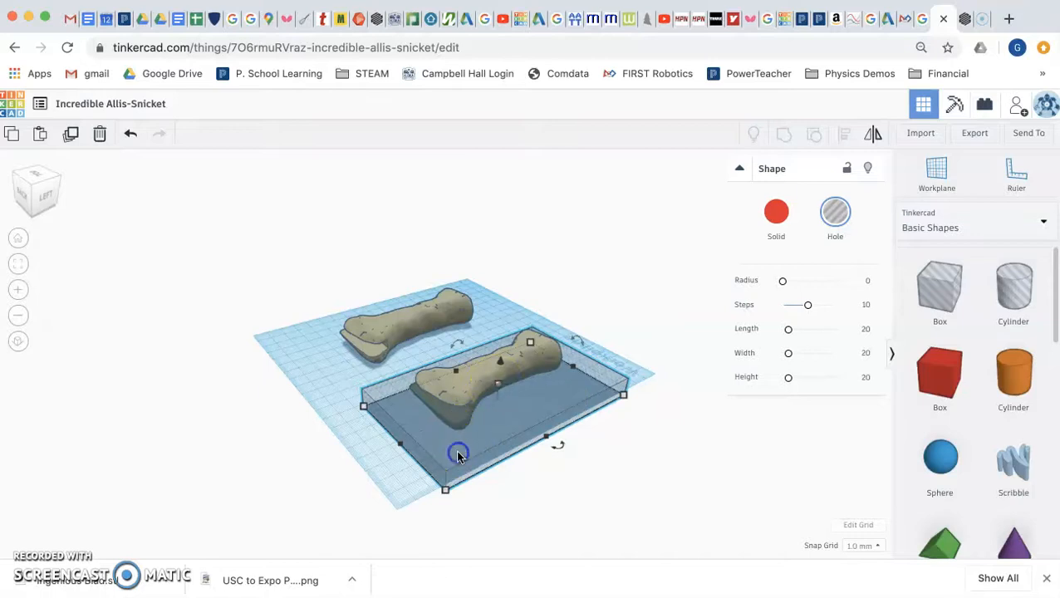
alt+drag(457, 456, 475, 317)
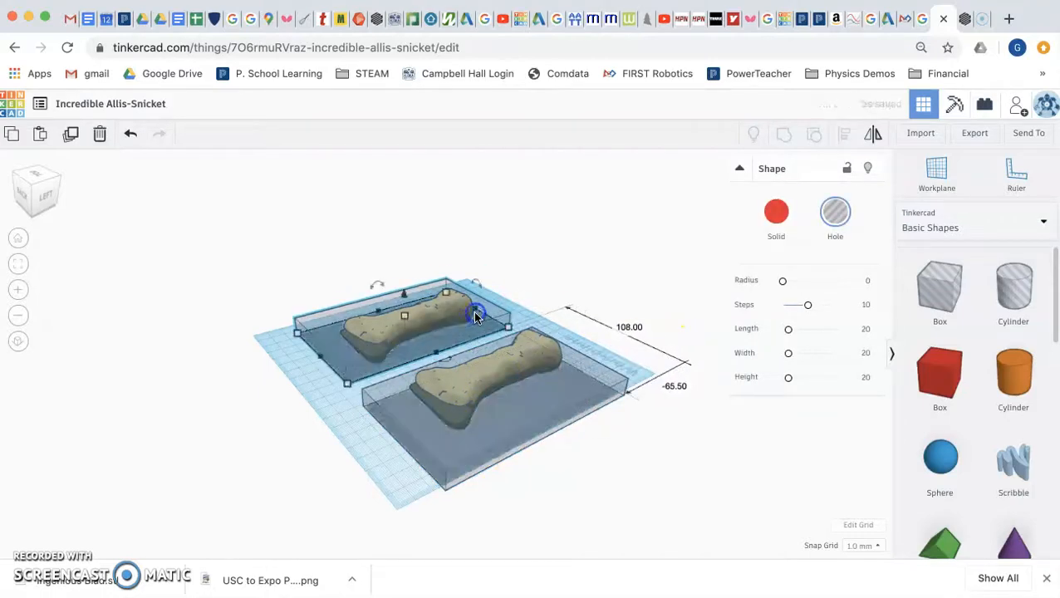
- Raise the duplicated box hole 12 mm so it covers the upper half of its grip
right_drag(340, 438, 546, 438)
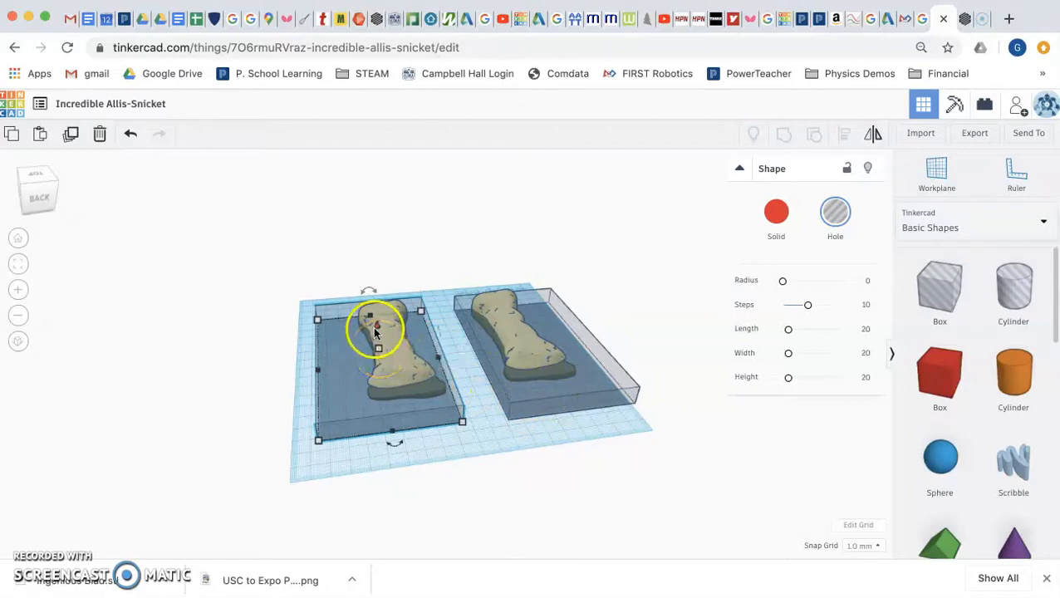
drag(375, 330, 375, 312)
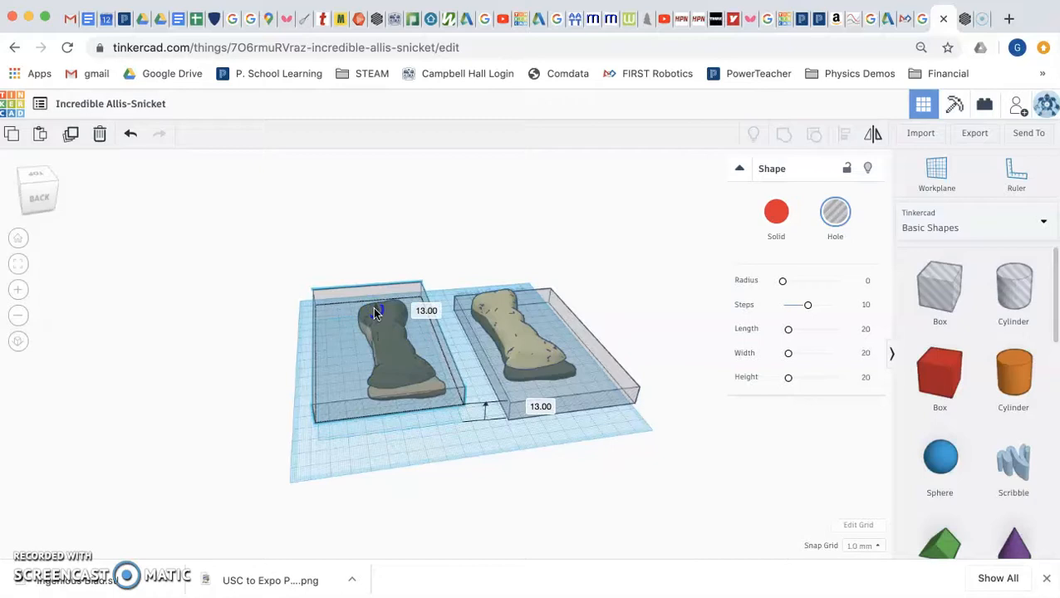
drag(375, 311, 375, 315)
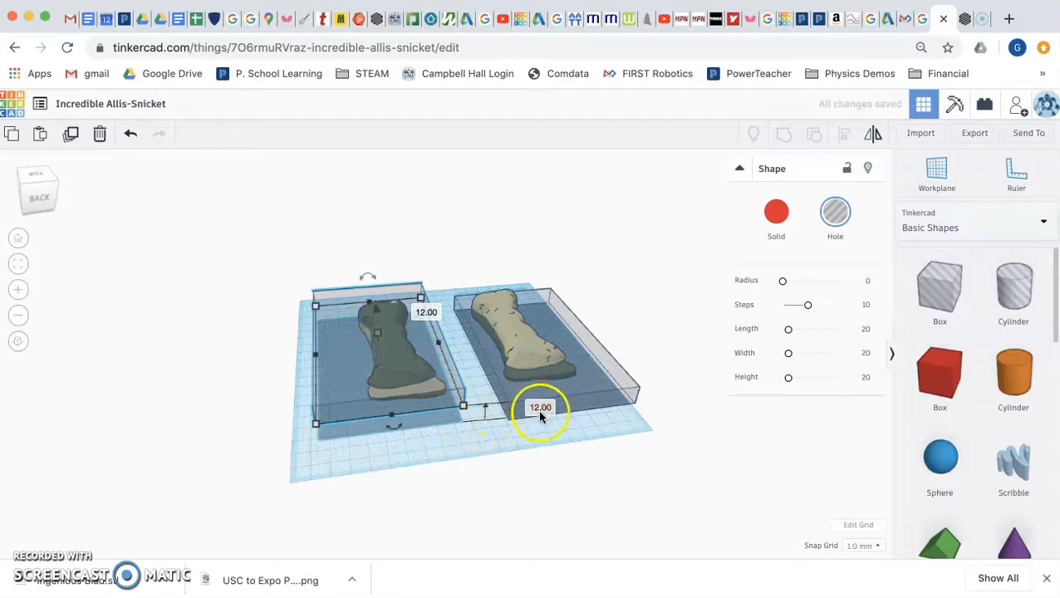
- Group the grip with the box hole resting on the workplane to cut away its lower half
right_drag(483, 448, 439, 404)
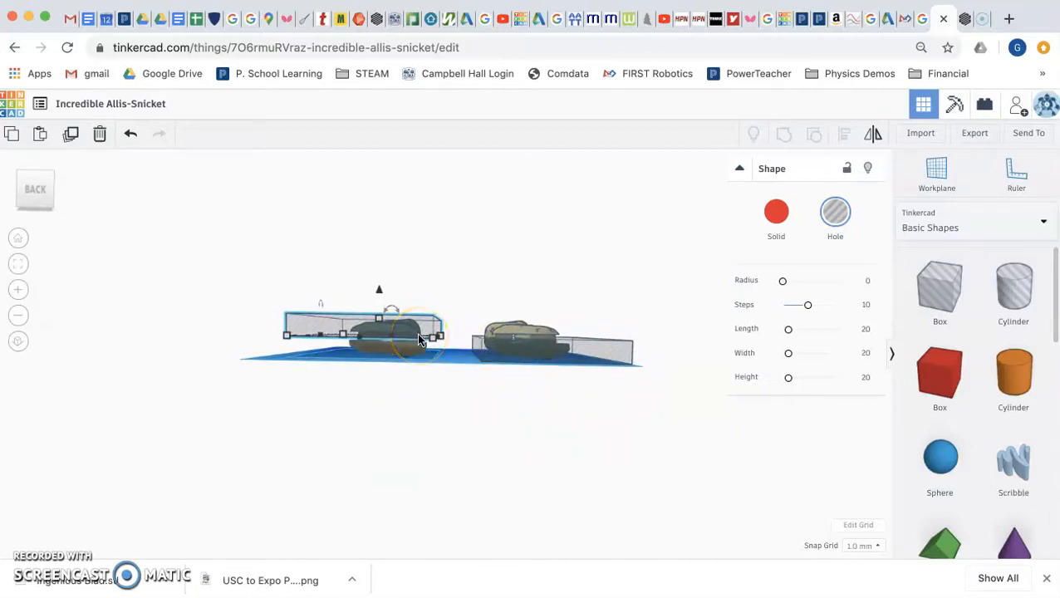
right_drag(461, 379, 475, 379)
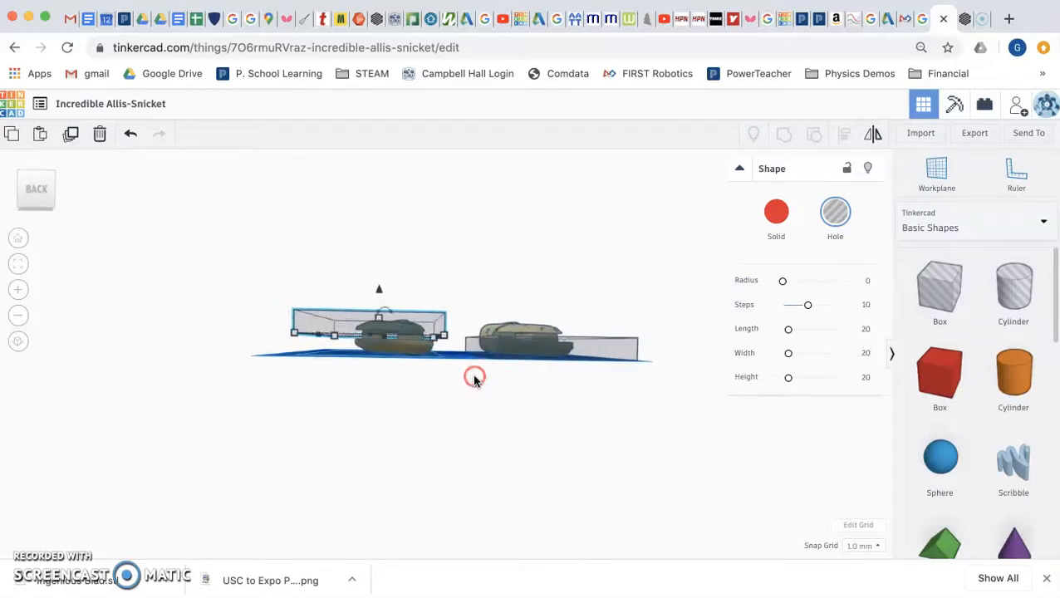
drag(478, 285, 625, 409)
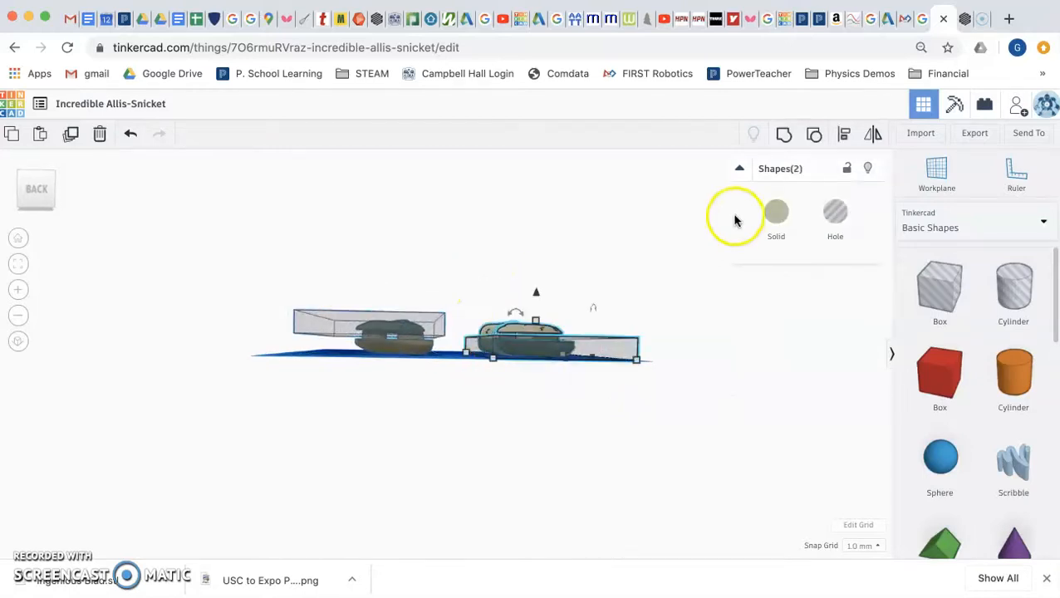
click(785, 139)
- Try to cut off the other grip's upper half by grouping it with the raised box hole
click(245, 258)
drag(244, 241, 434, 387)
click(785, 139)
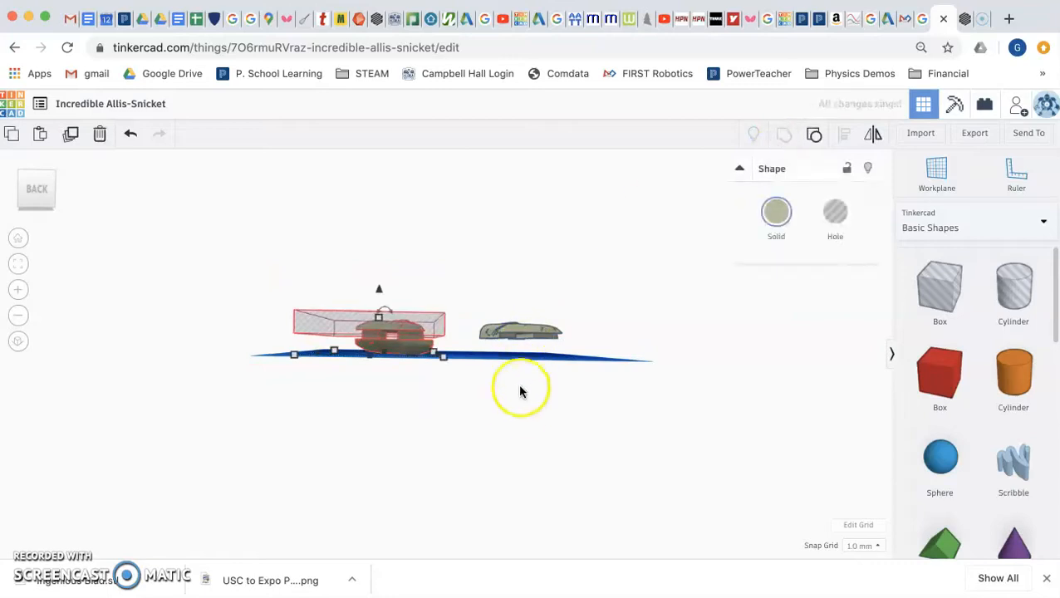
right_drag(519, 411, 624, 399)
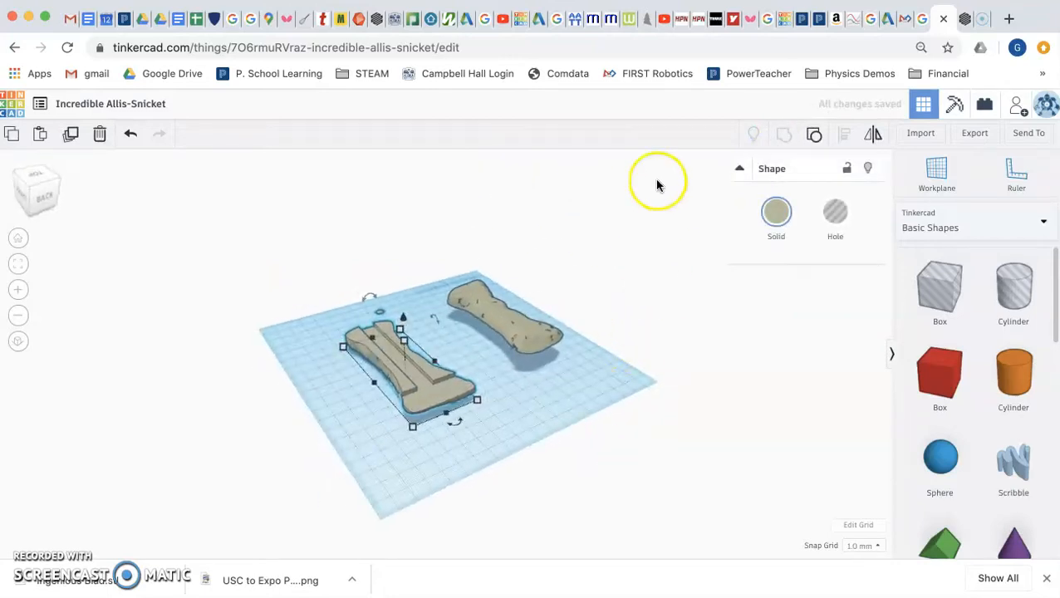
key(ctrl+z)
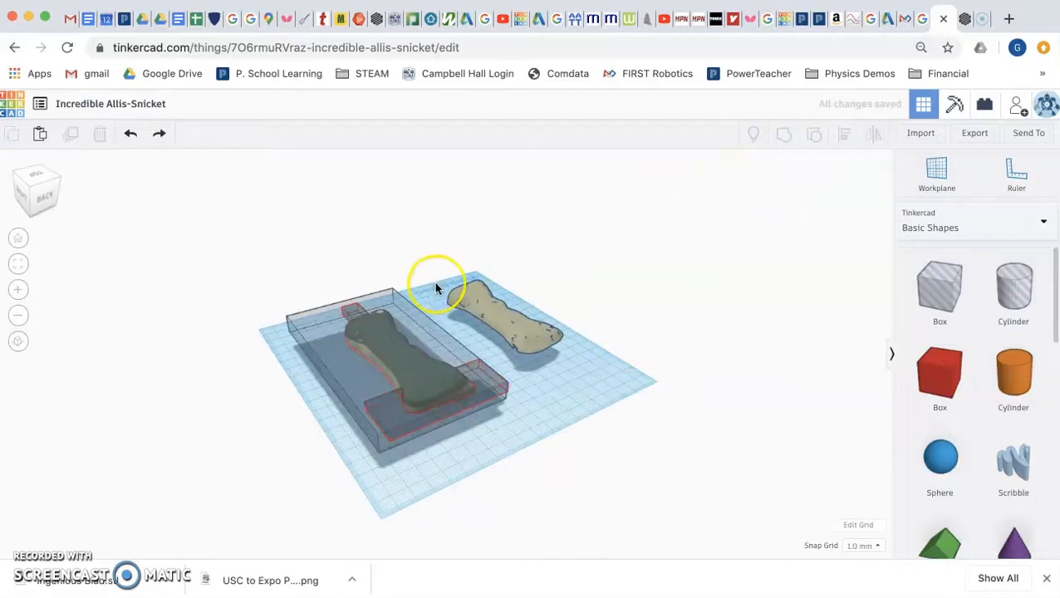
- Increase the raised box hole's height to 20 mm so it extends above the top of the grip
right_drag(297, 431, 398, 395)
click(408, 371)
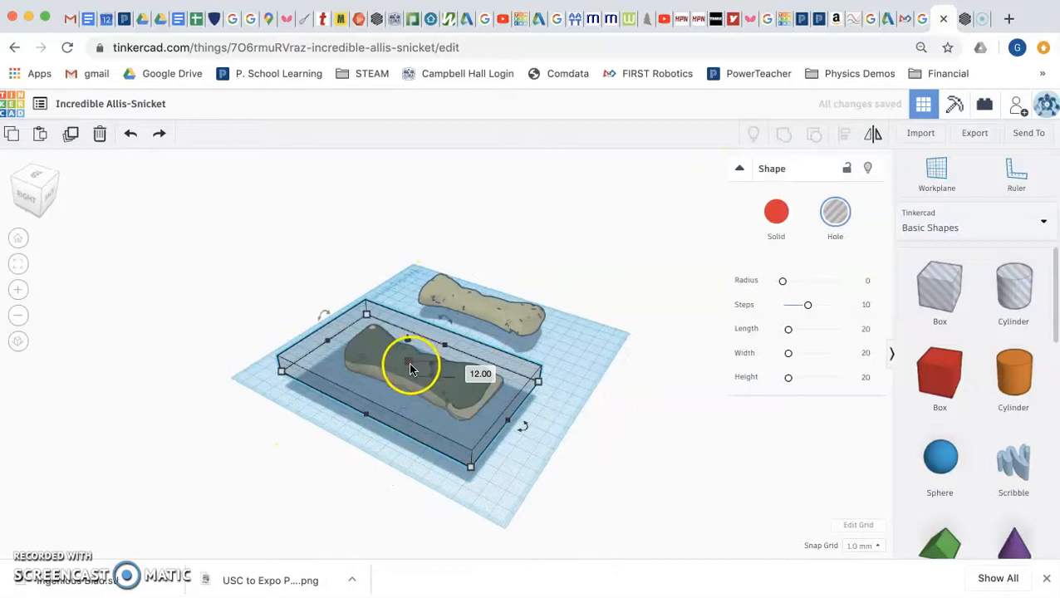
drag(408, 367, 411, 352)
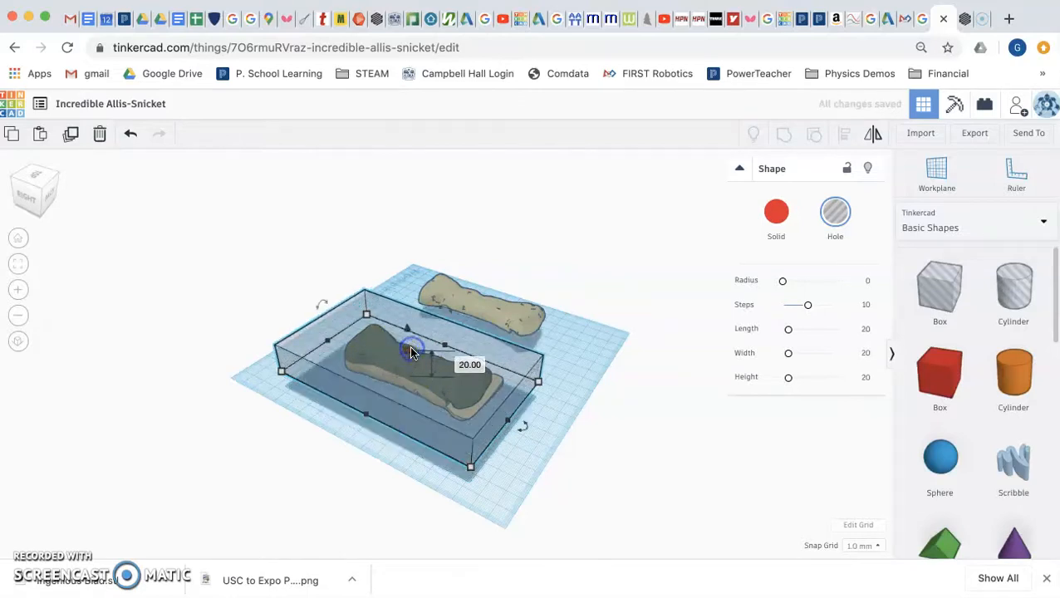
right_drag(573, 472, 447, 361)
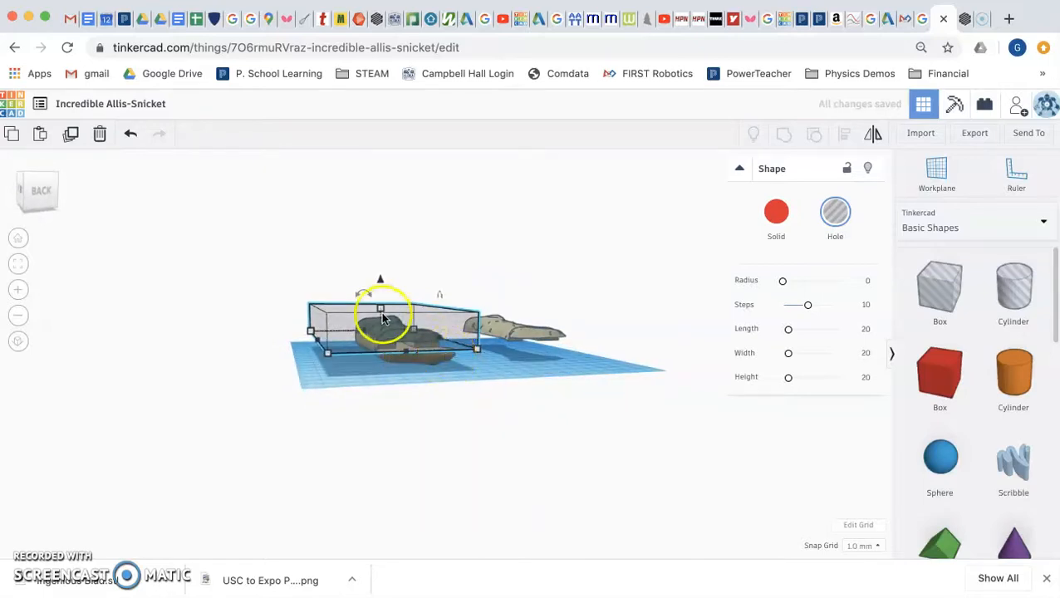
- Group the raised 20 mm high box hole with its grip to cut away the upper half
click(399, 386)
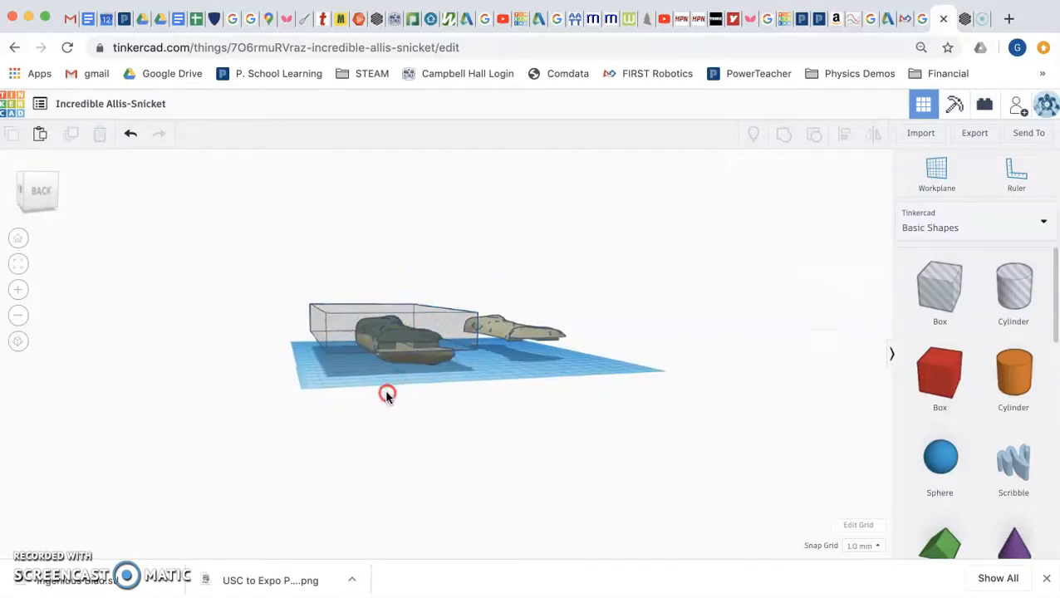
right_drag(387, 393, 359, 399)
drag(291, 225, 432, 425)
click(782, 136)
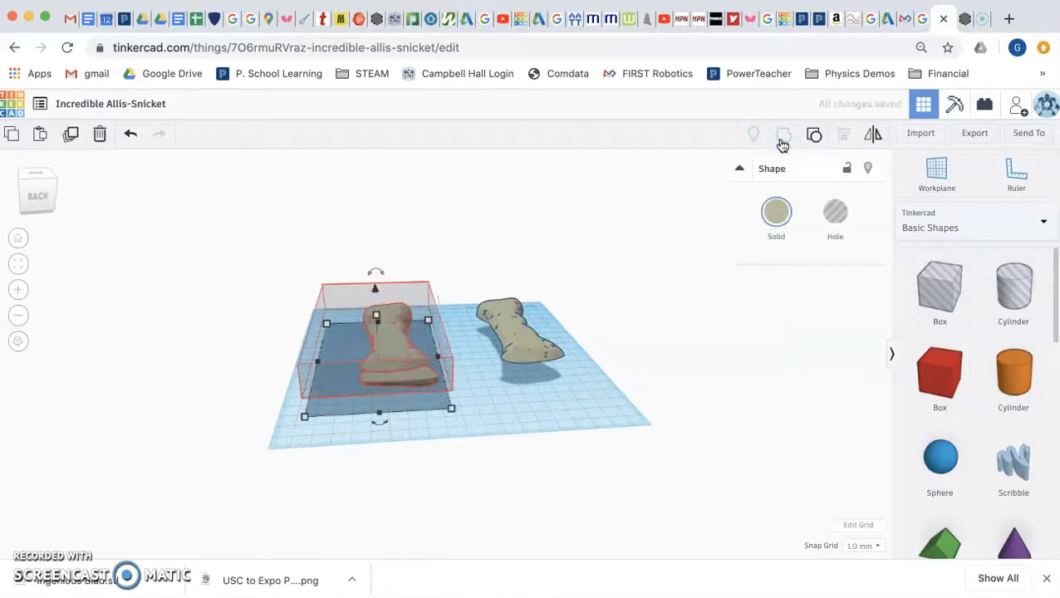
- Lower the floating grip half about 12 mm towards the workplane and compare it with the other half up close
right_drag(573, 391, 535, 372)
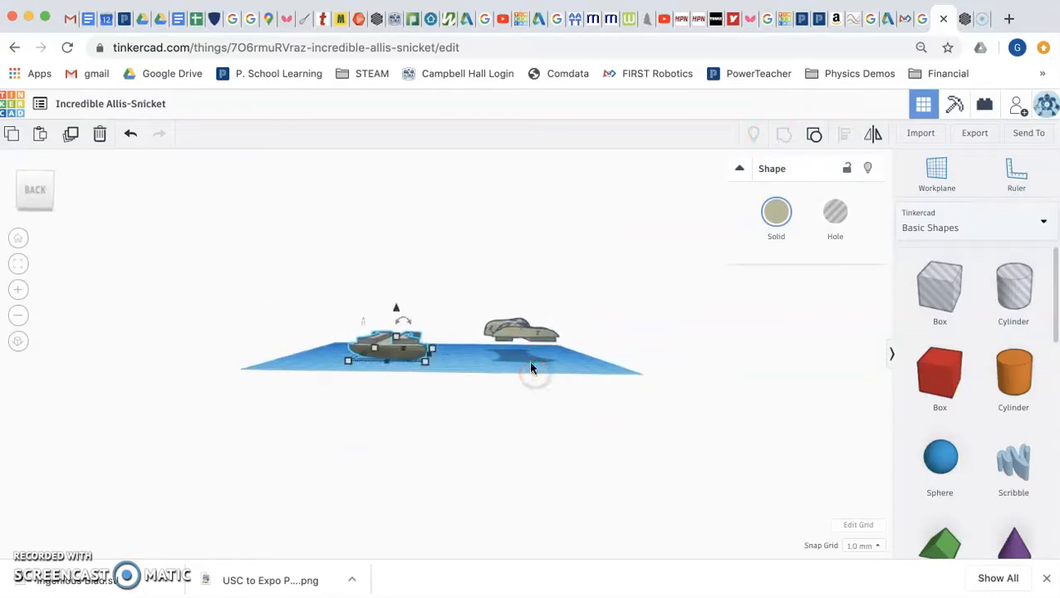
click(524, 337)
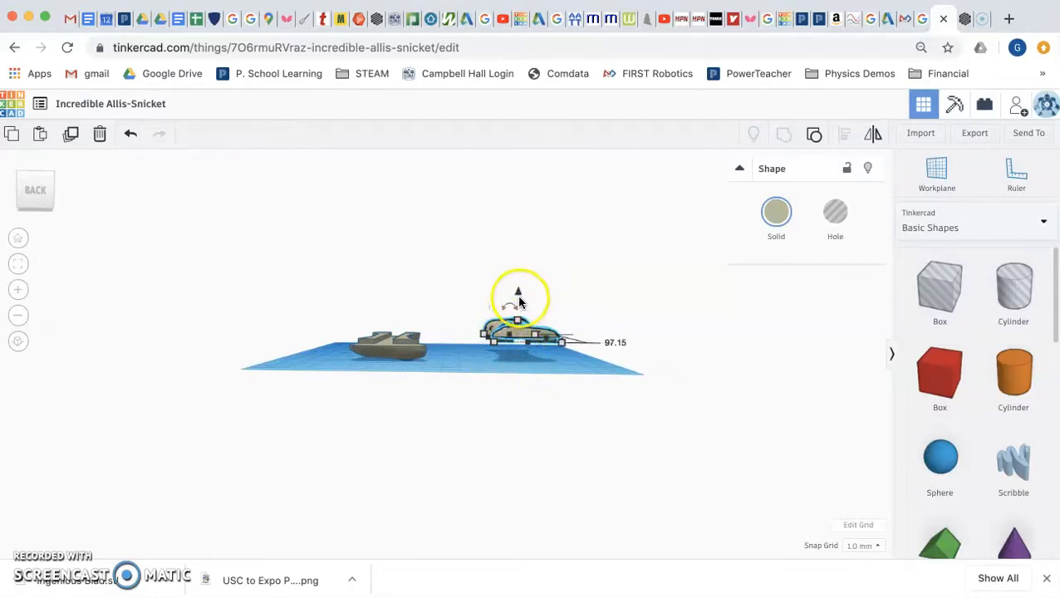
drag(517, 296, 518, 309)
click(556, 319)
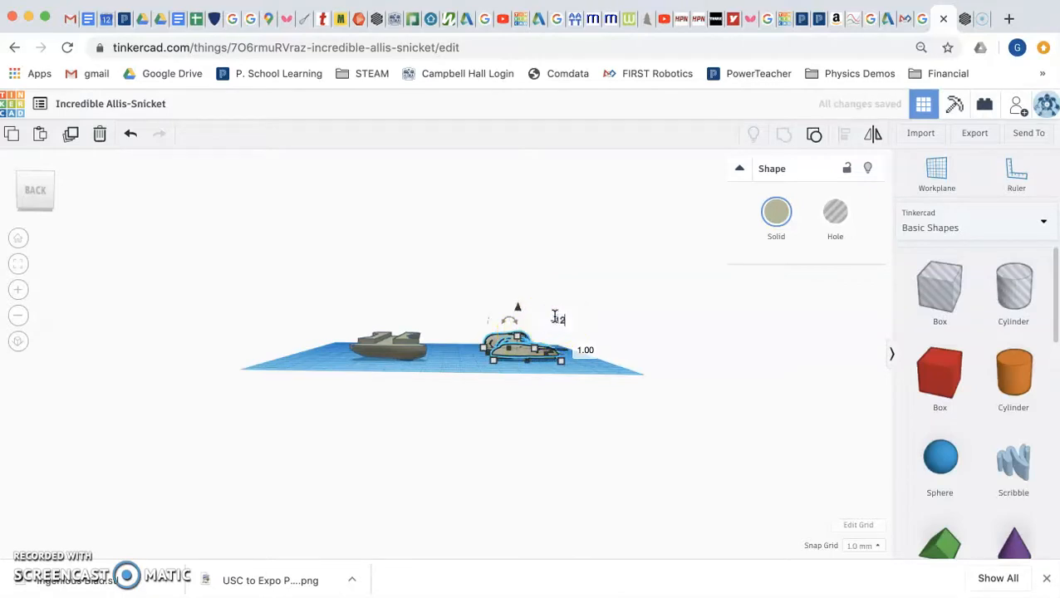
click(553, 324)
right_drag(584, 366, 548, 392)
click(437, 360)
scroll(440, 359, up, 5)
right_drag(477, 420, 597, 430)
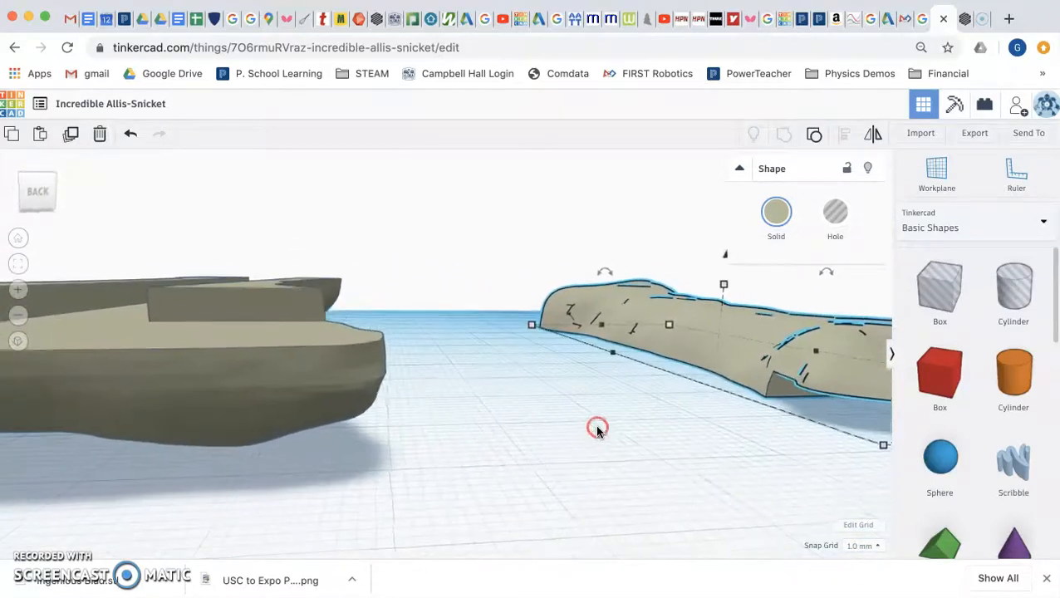
scroll(598, 430, down, 8)
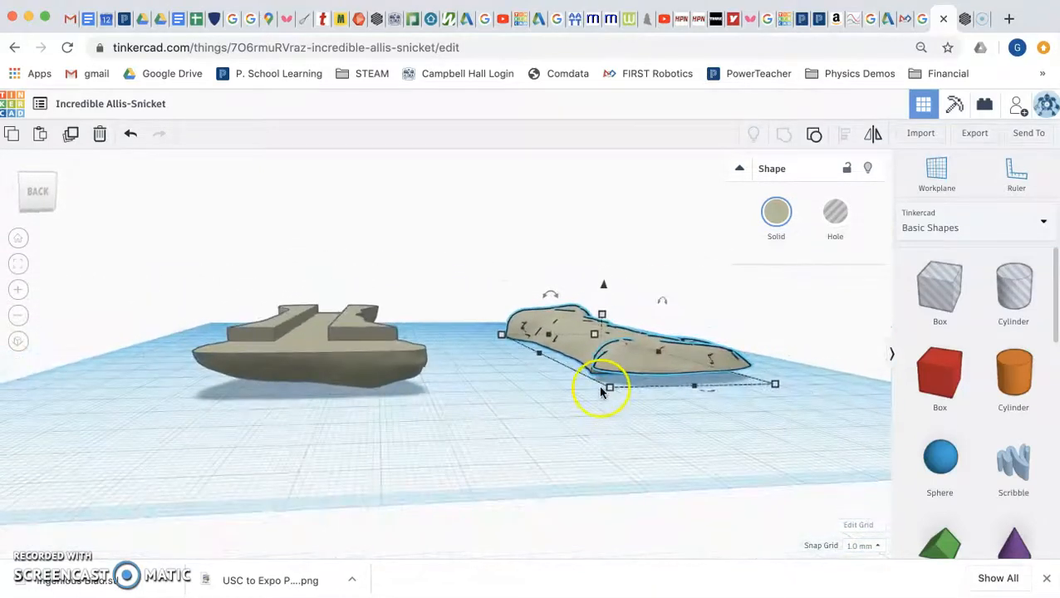
- Undo the last height changes of the floating grip half
drag(604, 285, 606, 247)
key(super+z)
key(super+z)
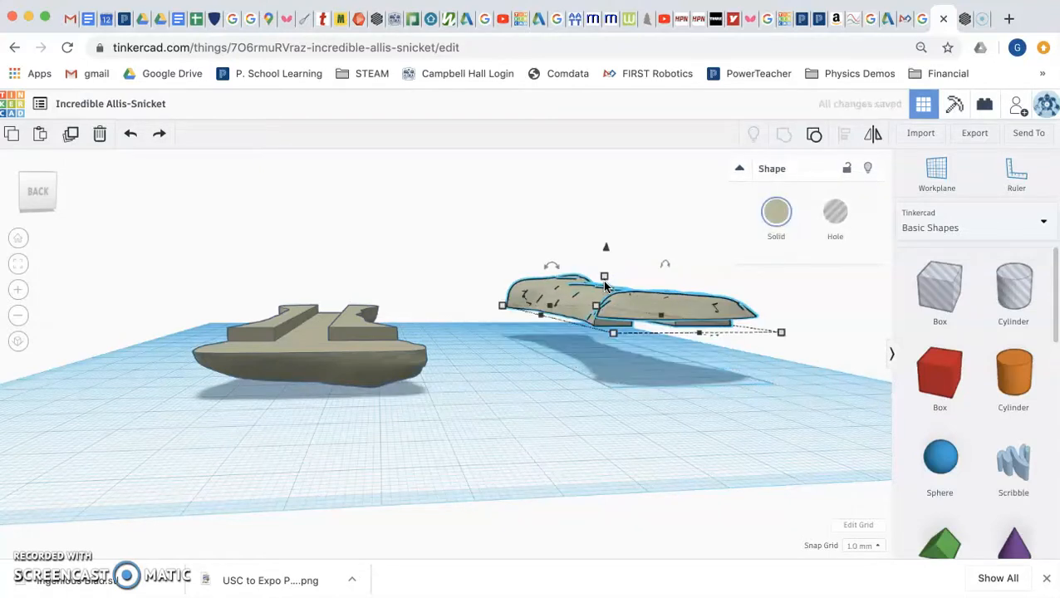
click(563, 411)
- Cut the slotted lower grip half out of the design, keeping it on the clipboard
drag(183, 253, 441, 457)
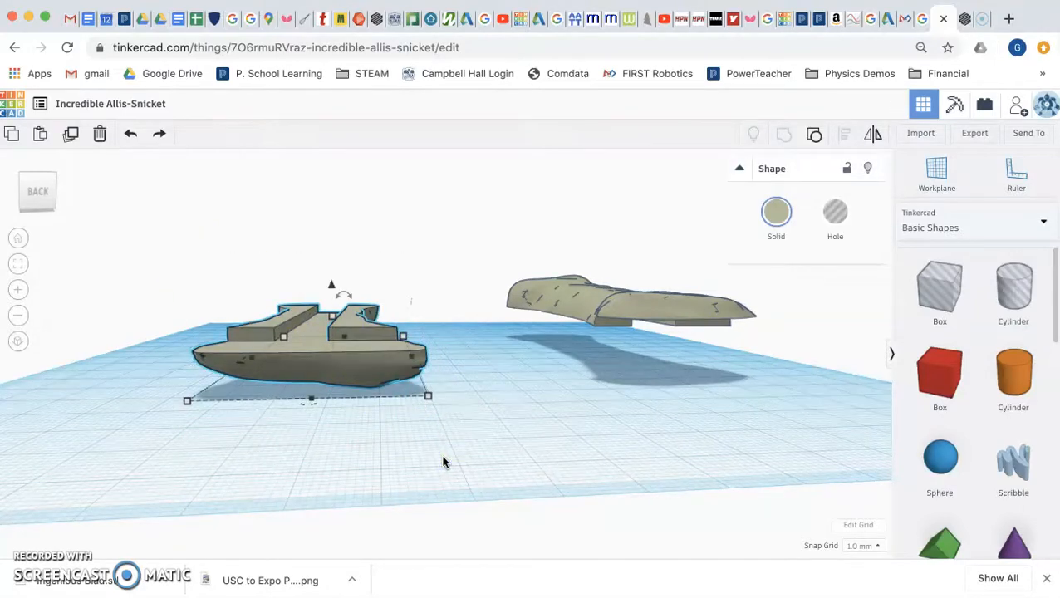
click(344, 360)
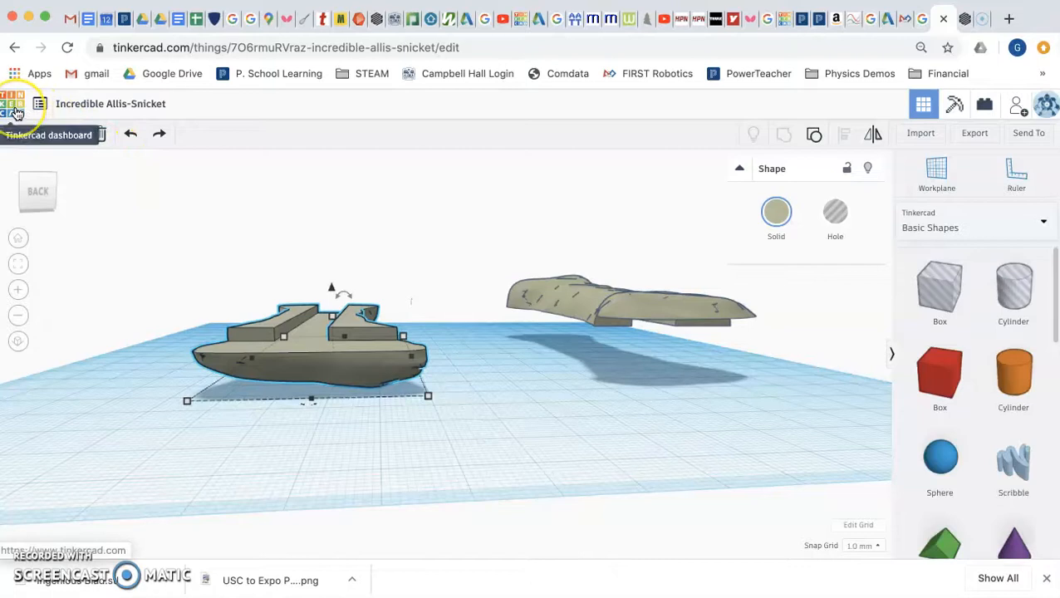
key(Delete)
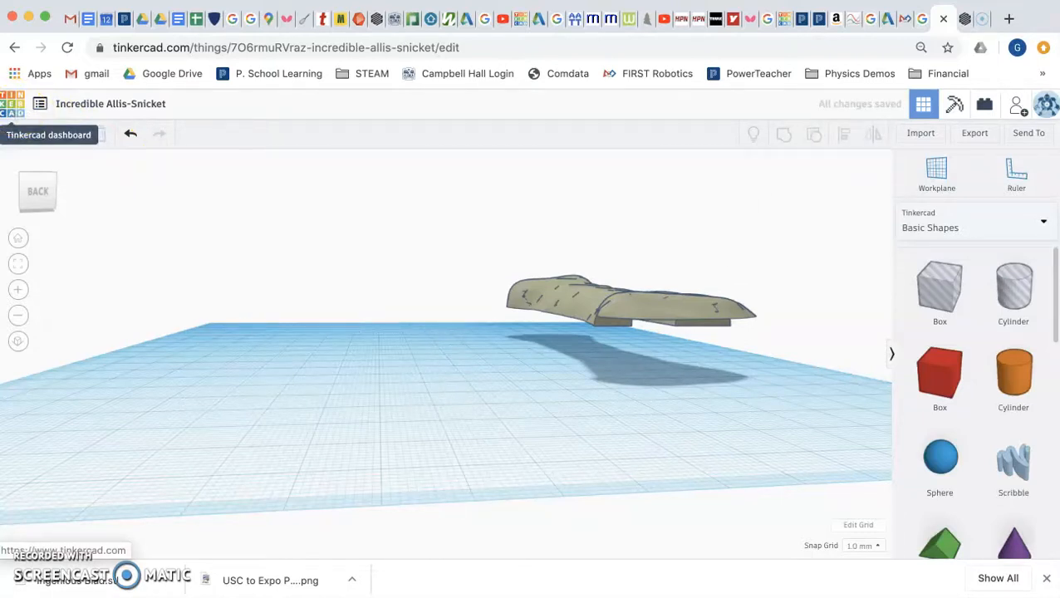
- Create a new design, paste the slotted grip half into it and move it to the middle of the workplane
click(14, 108)
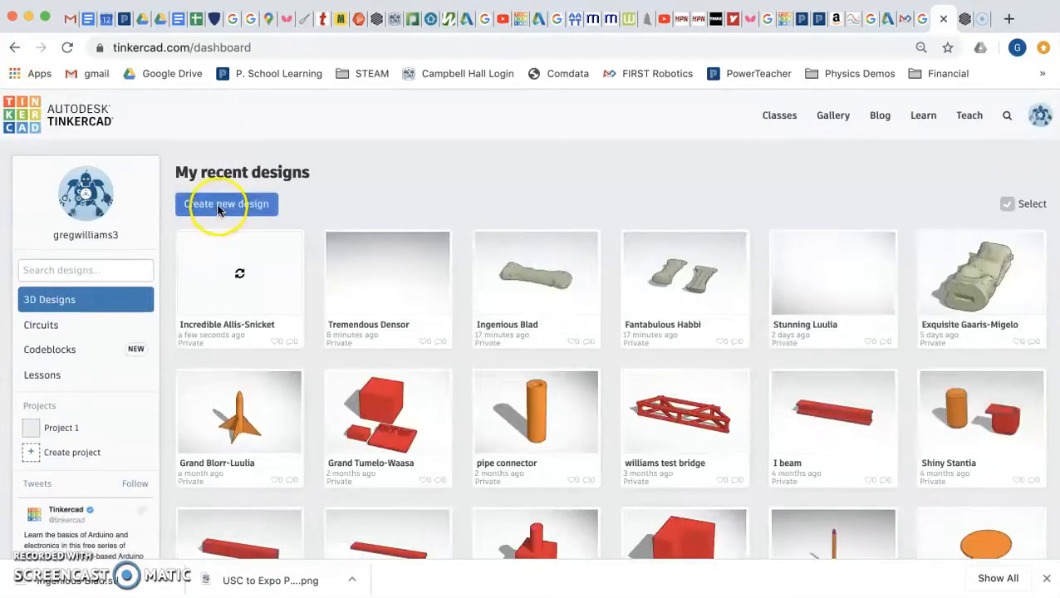
click(218, 207)
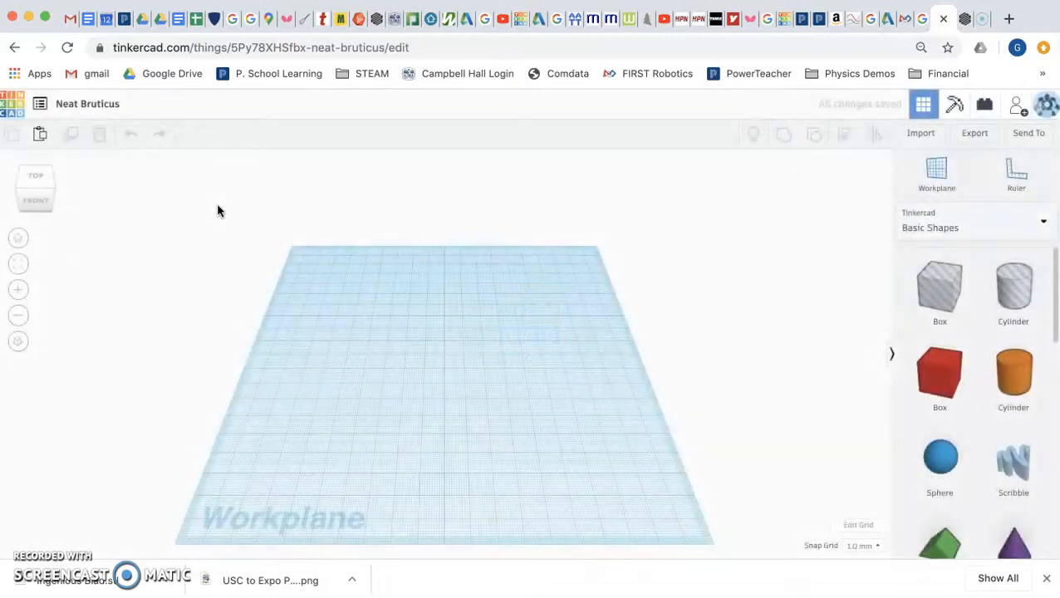
key(ctrl+v)
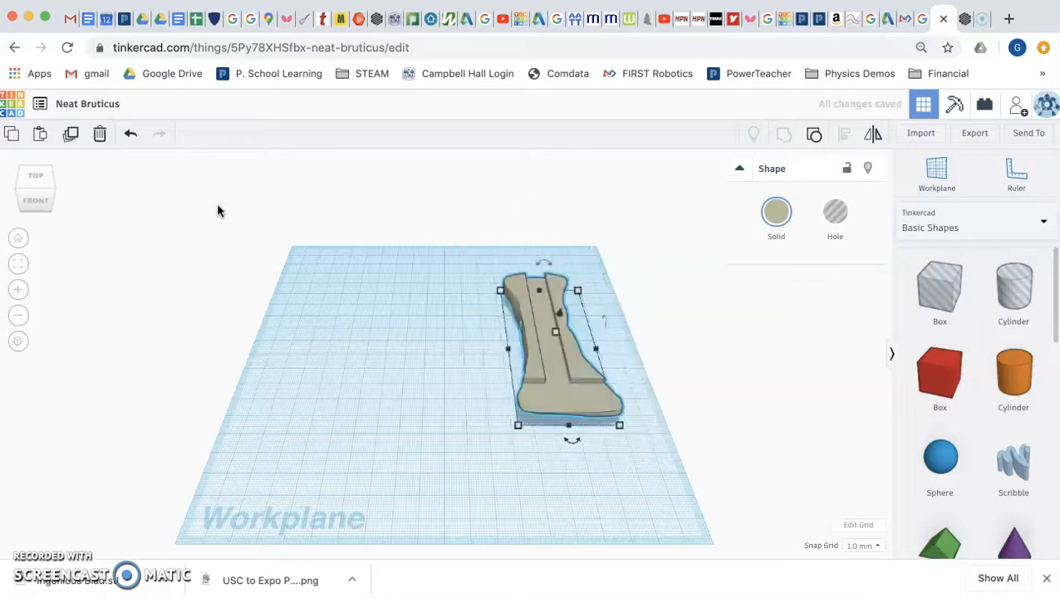
click(332, 398)
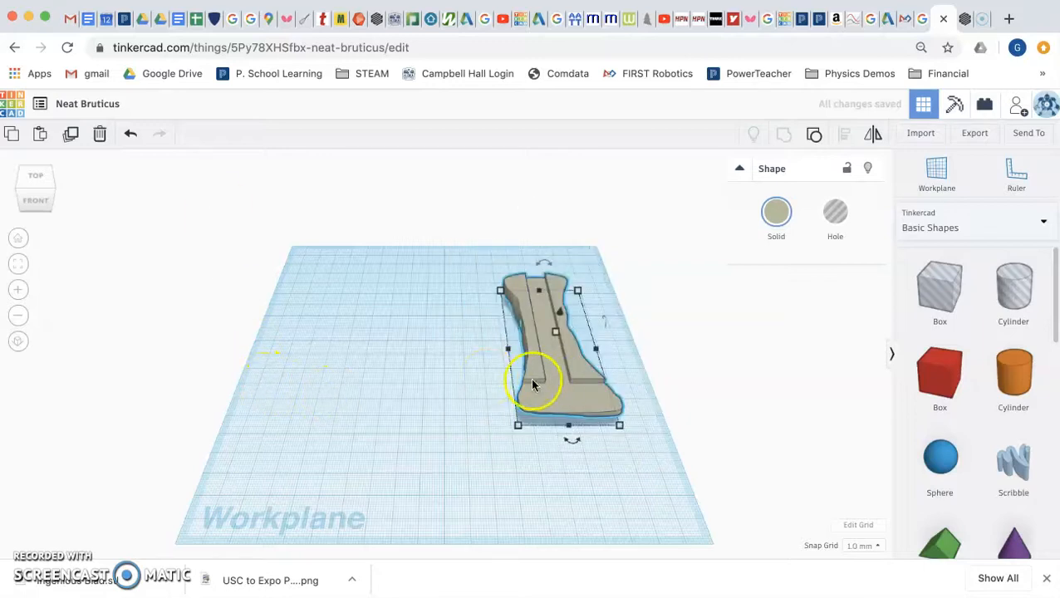
drag(474, 254, 649, 490)
drag(558, 378, 443, 403)
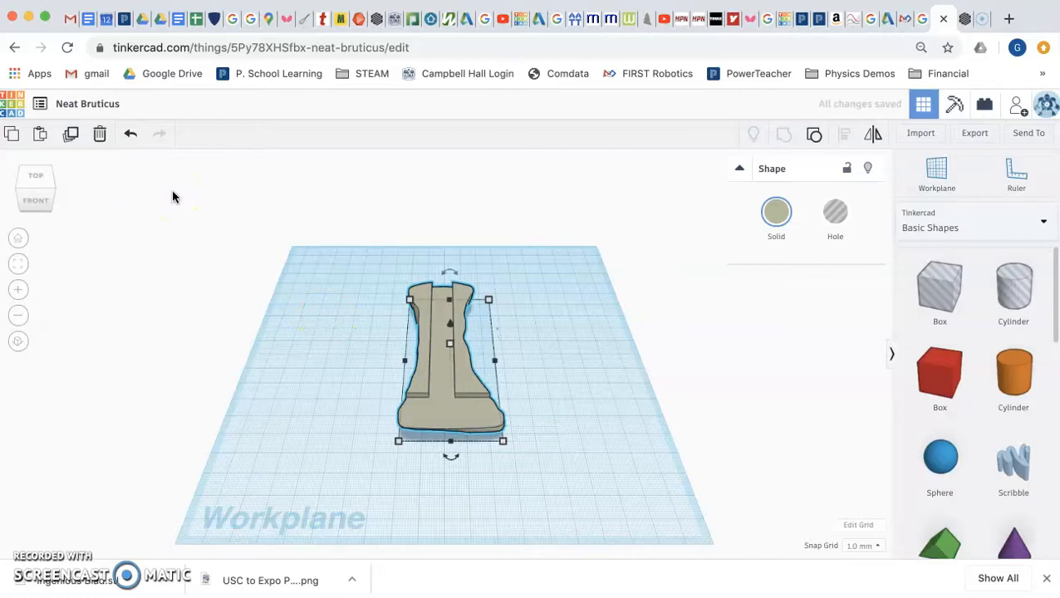
- Export everything in the new design as an STL file
click(308, 382)
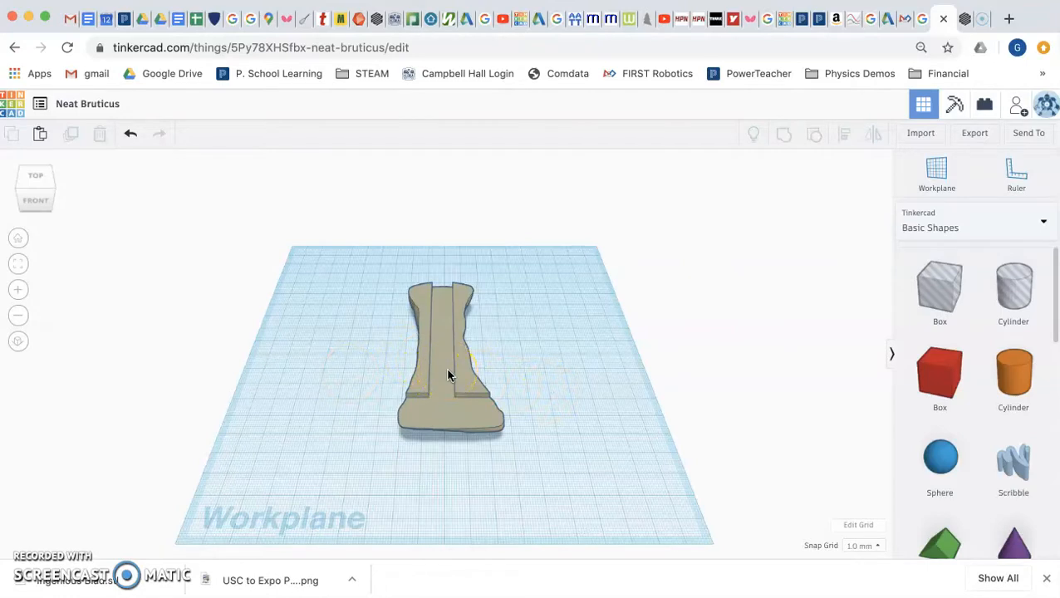
click(977, 135)
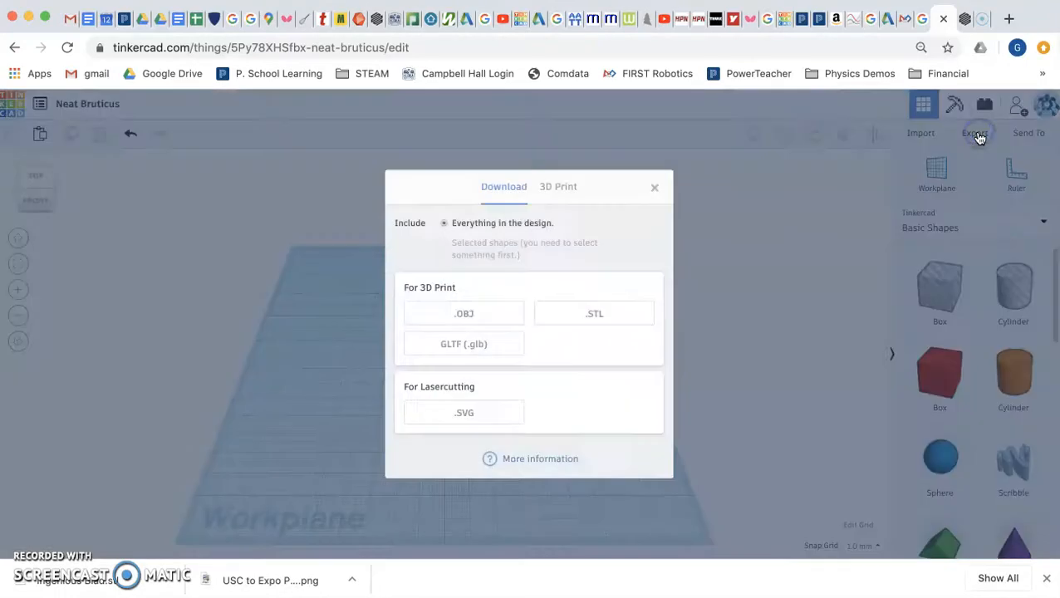
click(577, 319)
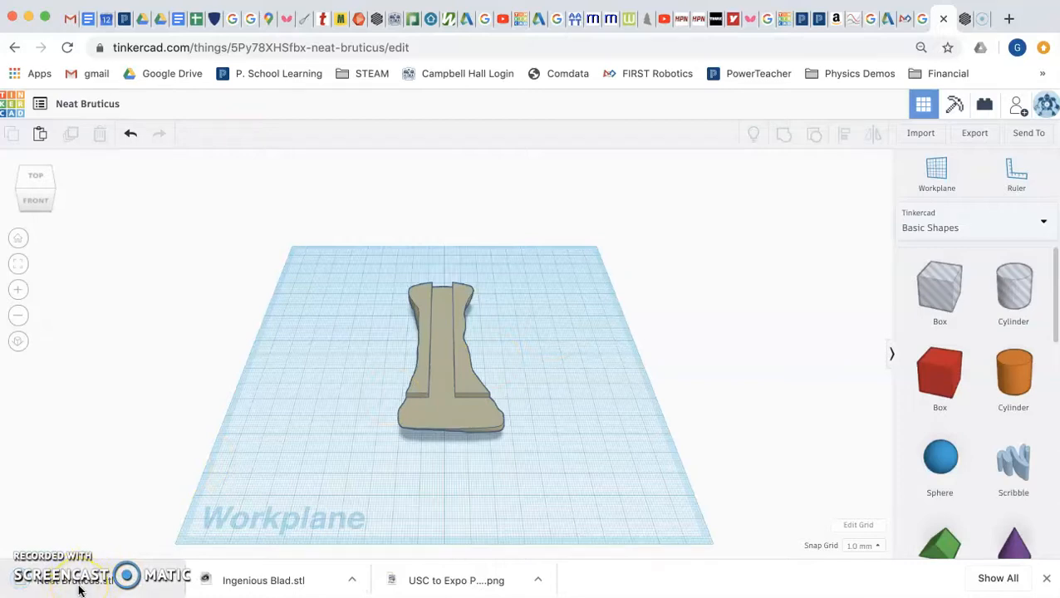
- Reopen the Incredible Allis-Snicket design for editing from the dashboard
click(16, 111)
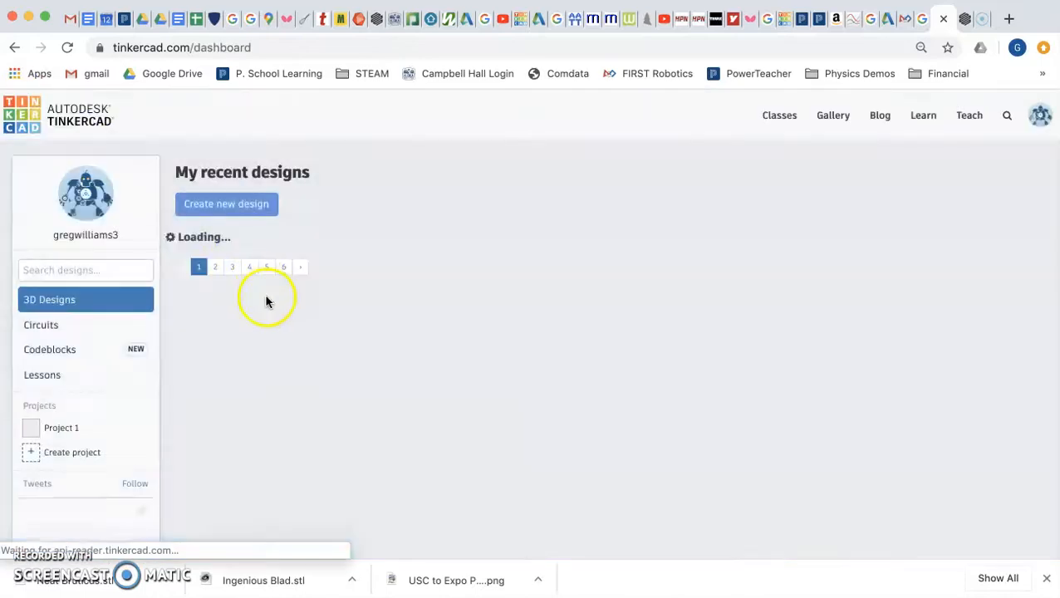
click(382, 283)
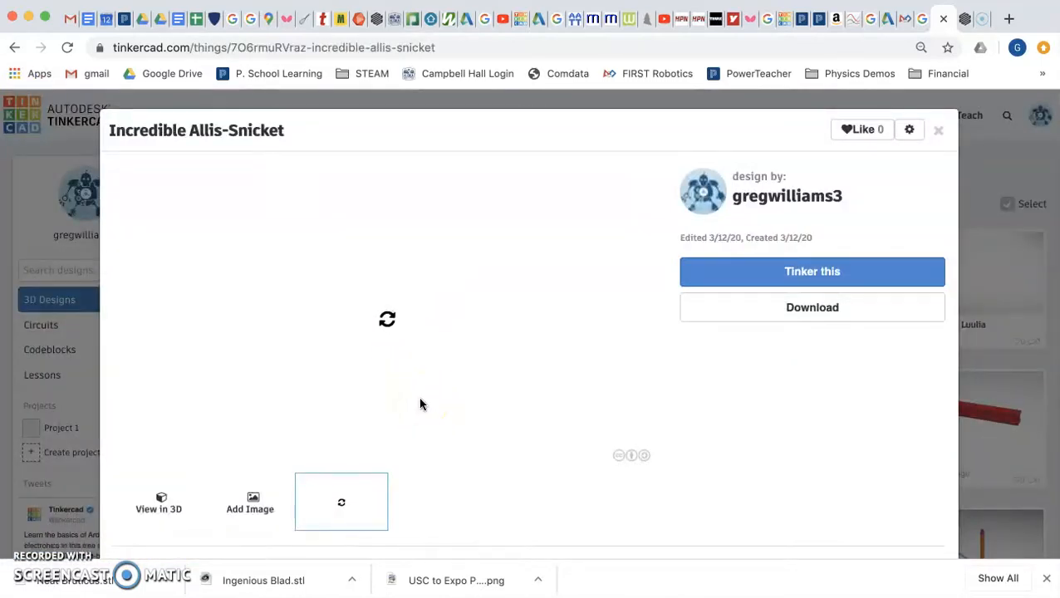
click(658, 322)
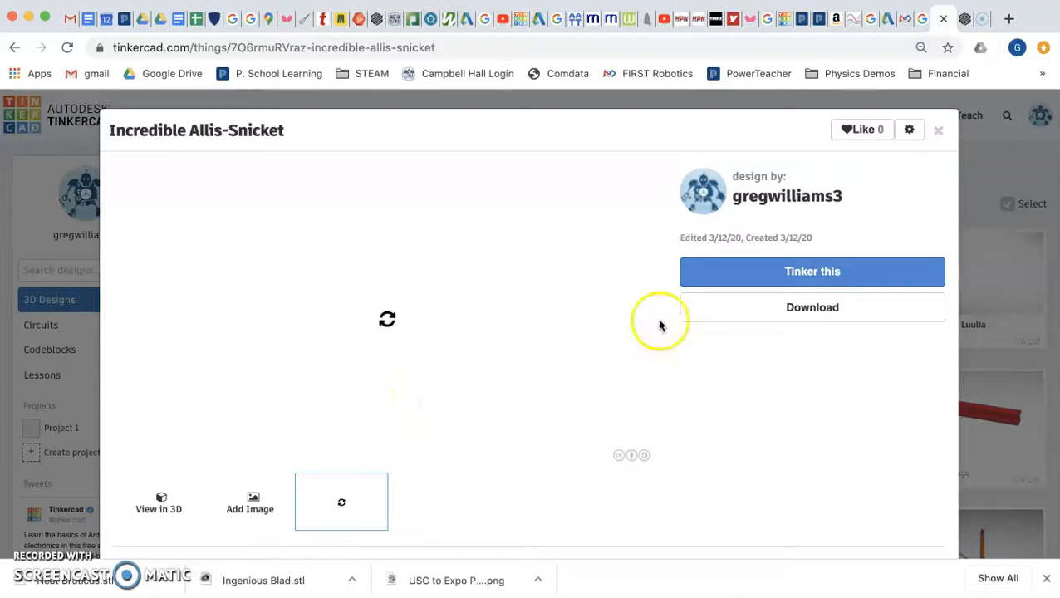
click(781, 271)
click(753, 289)
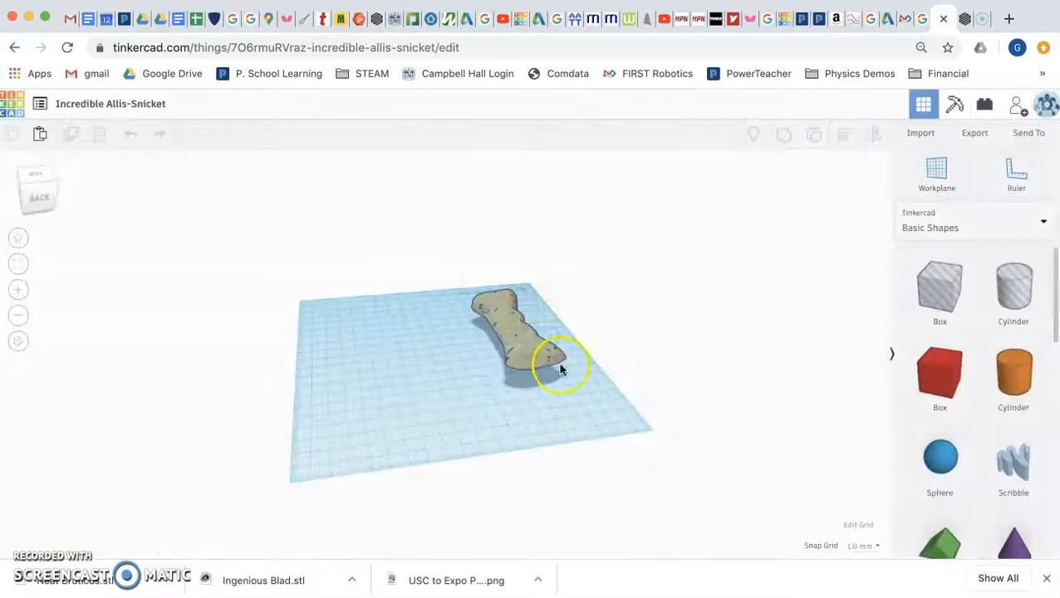
click(506, 323)
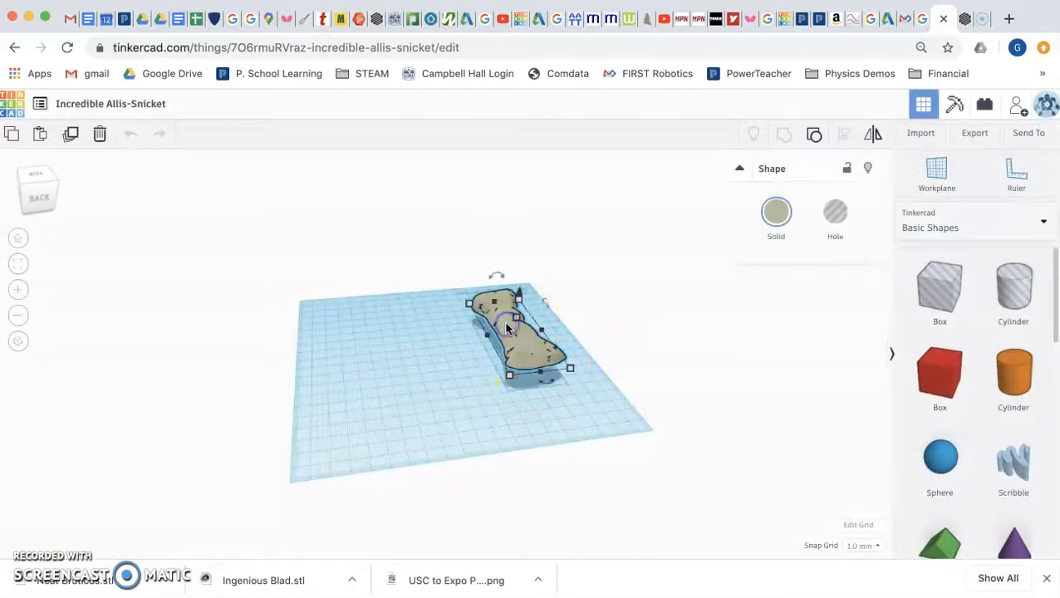
click(977, 133)
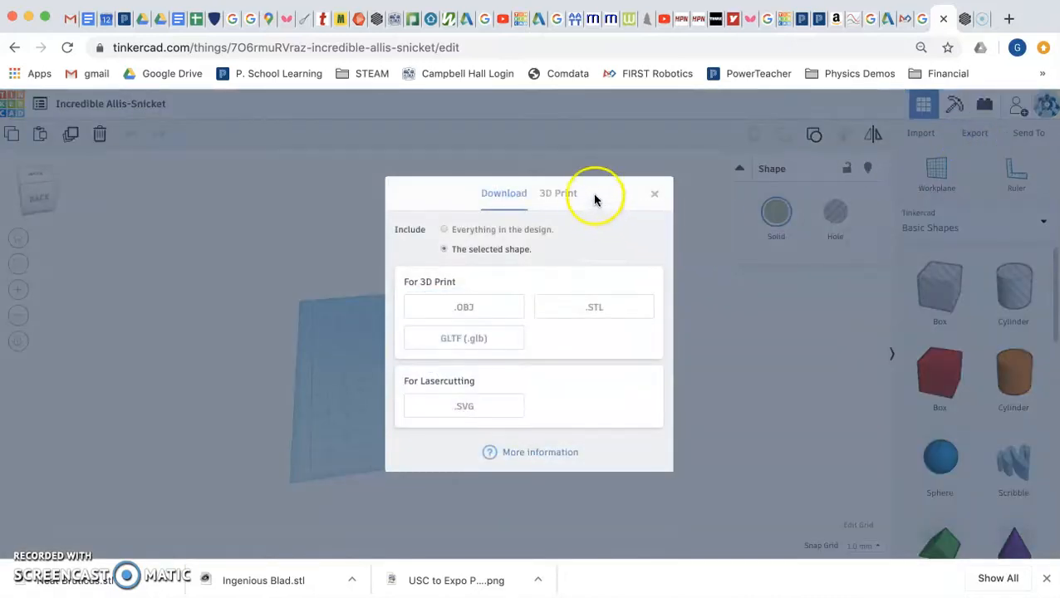
click(651, 199)
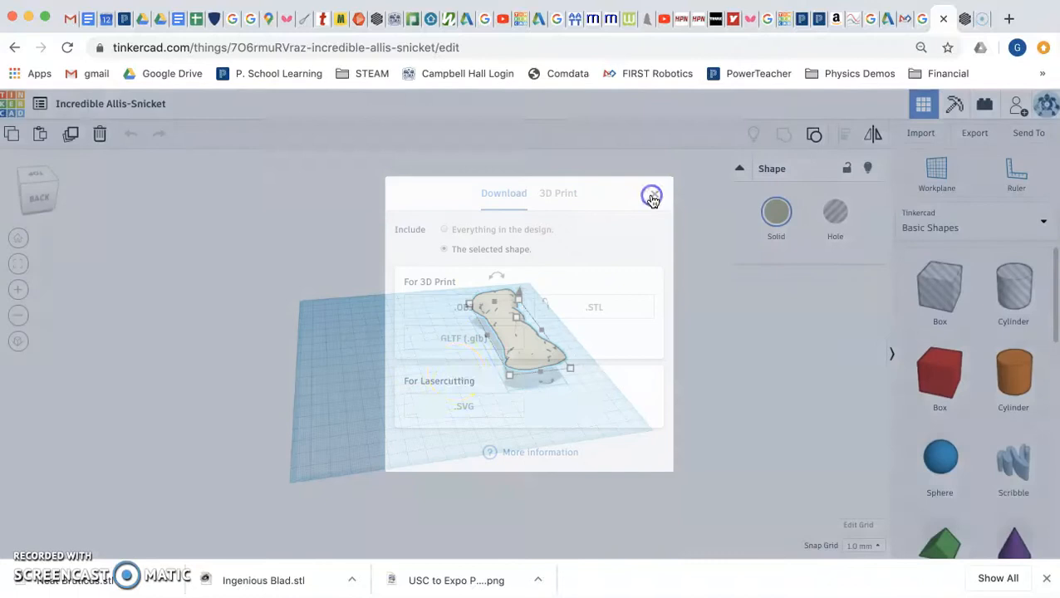
- Paste the slotted grip half back into the design beside the floating half
click(375, 389)
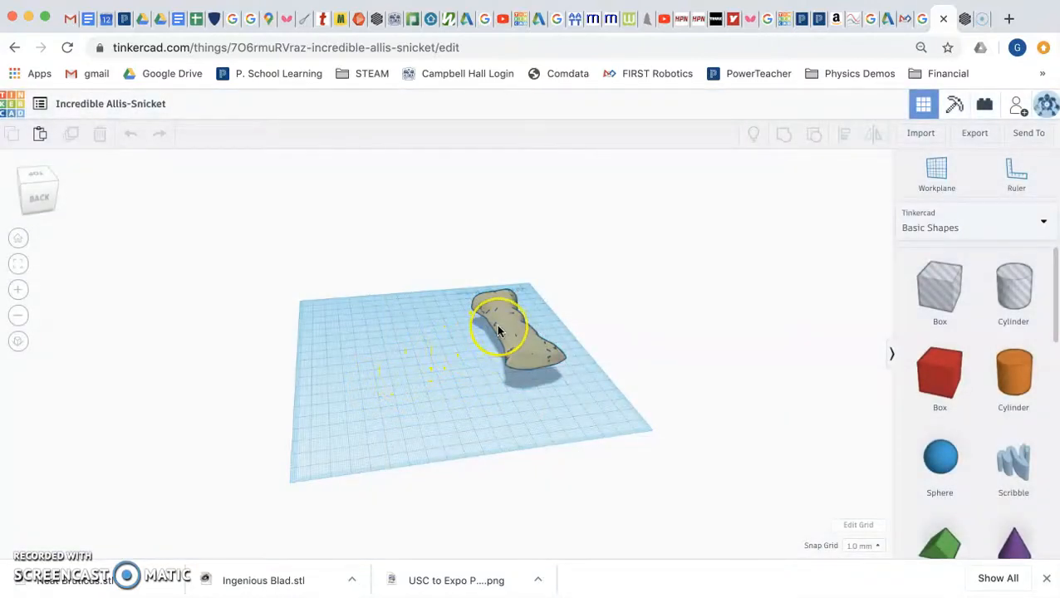
key(super+v)
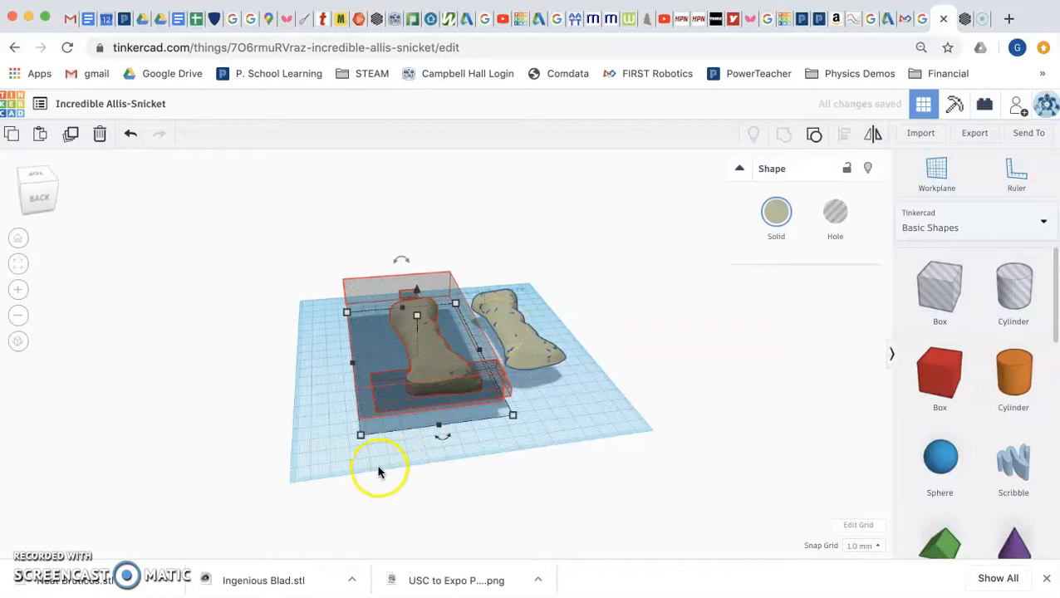
click(502, 425)
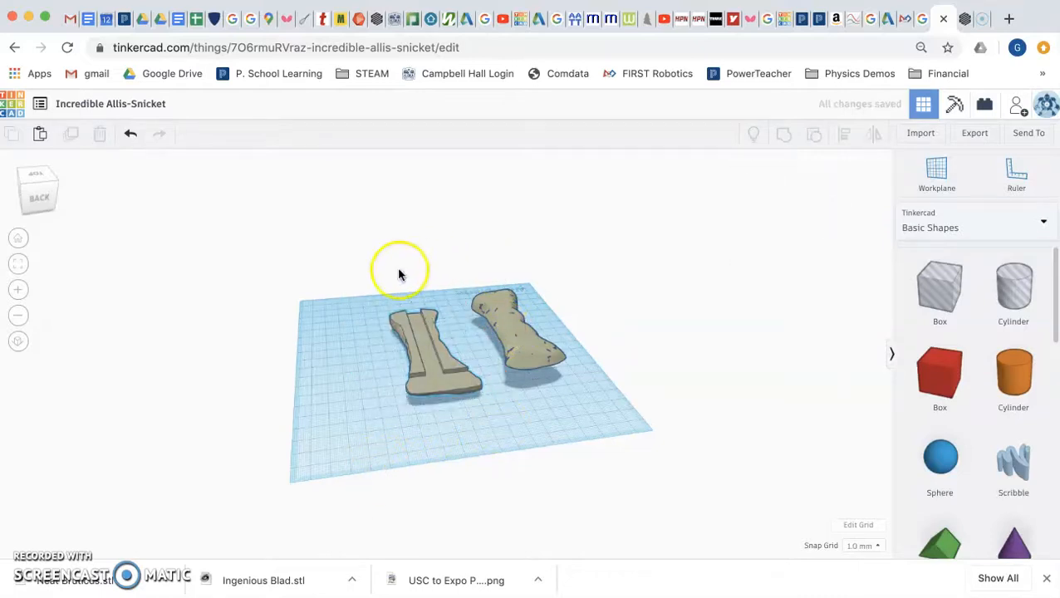
click(519, 349)
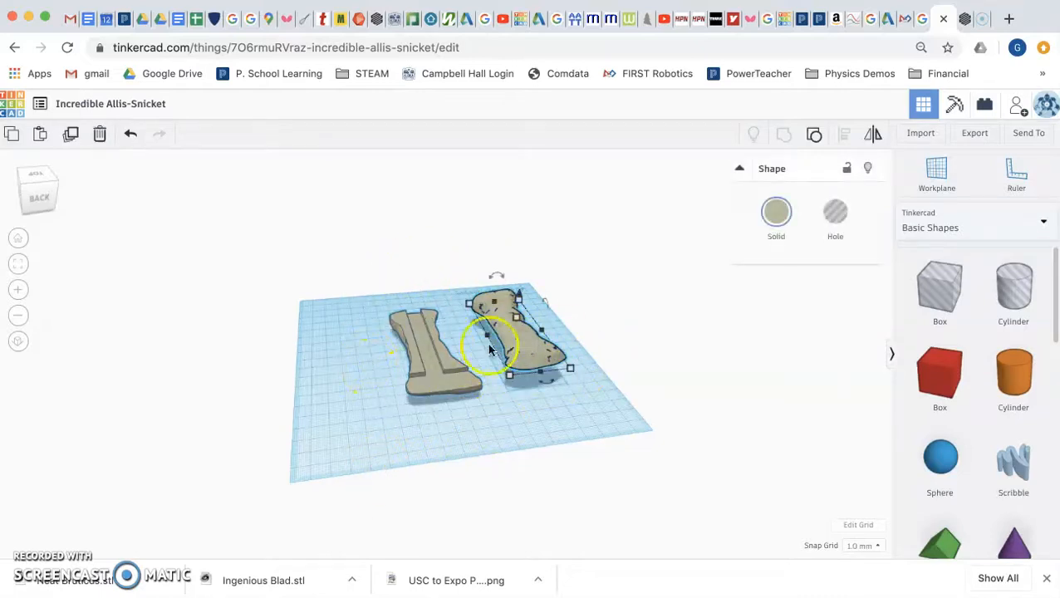
click(968, 138)
click(445, 249)
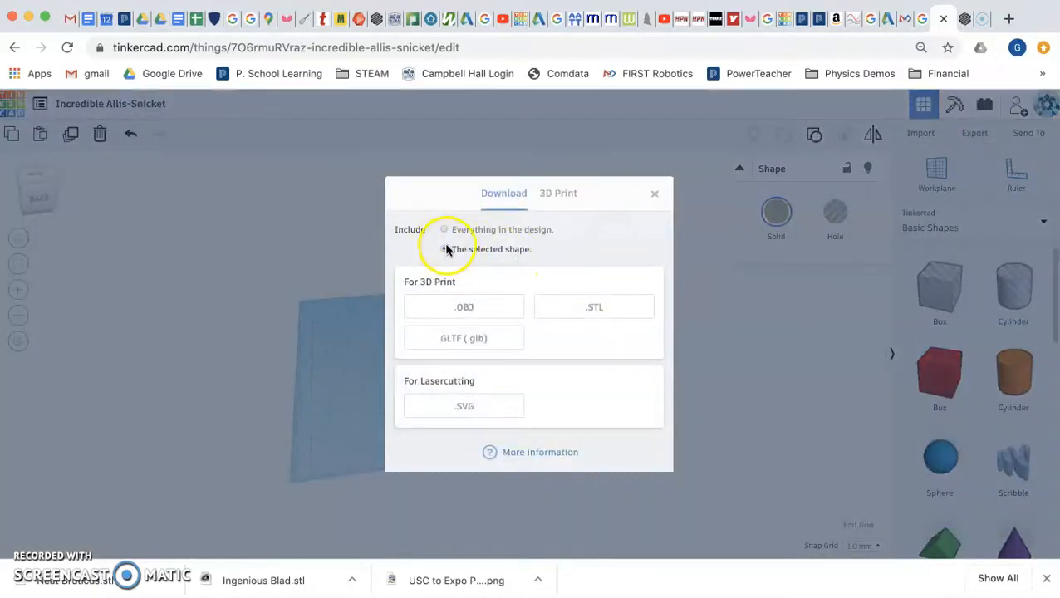
click(658, 194)
- Export only the floating upper grip half as an STL file
click(520, 326)
click(972, 131)
click(595, 306)
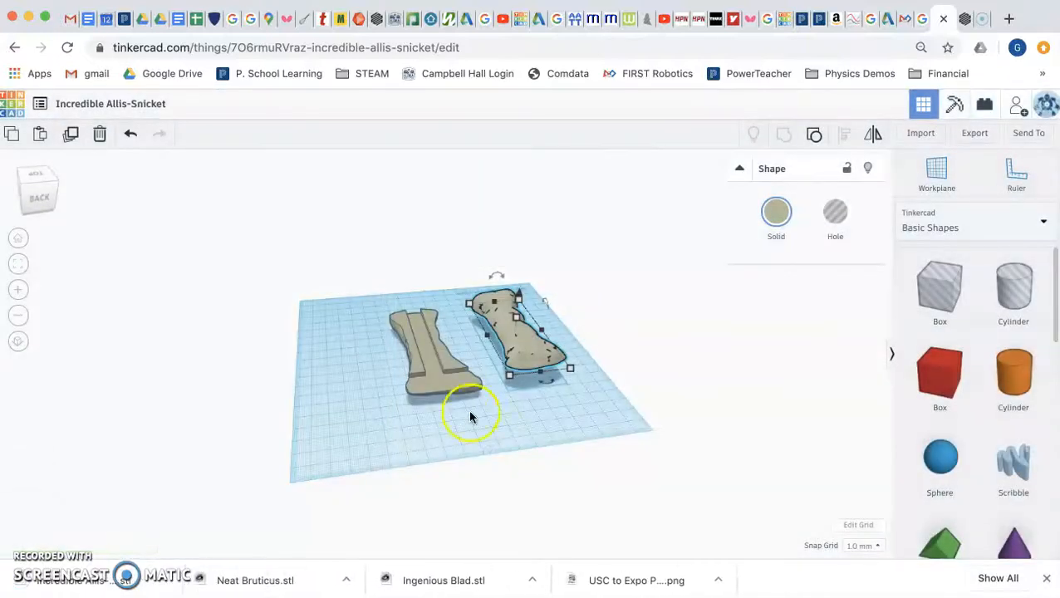
- Export only the slotted lower grip half as a separate STL file
click(469, 417)
click(434, 373)
click(974, 134)
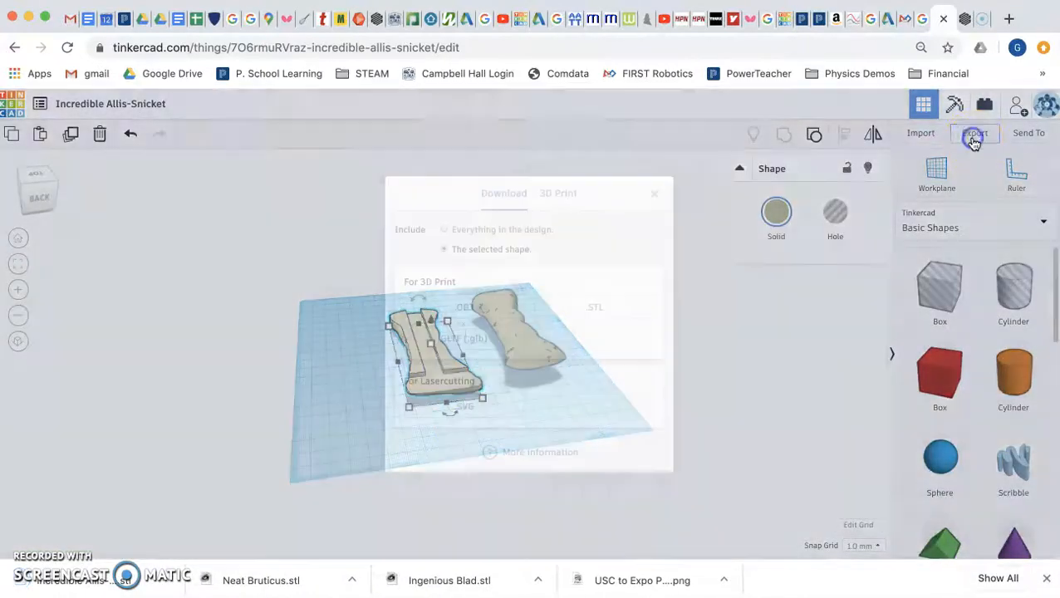
click(591, 314)
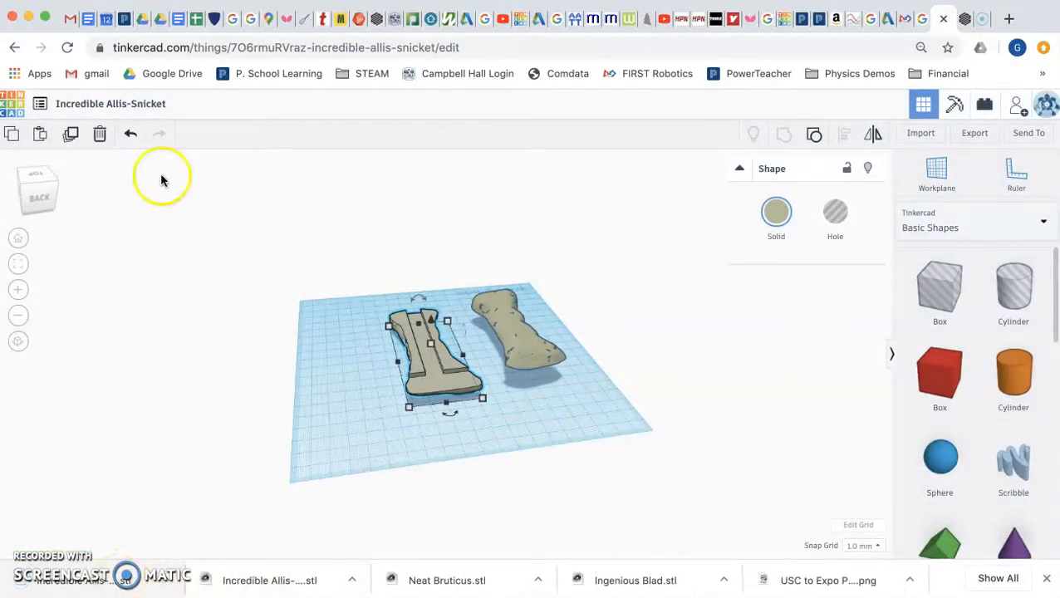
click(133, 105)
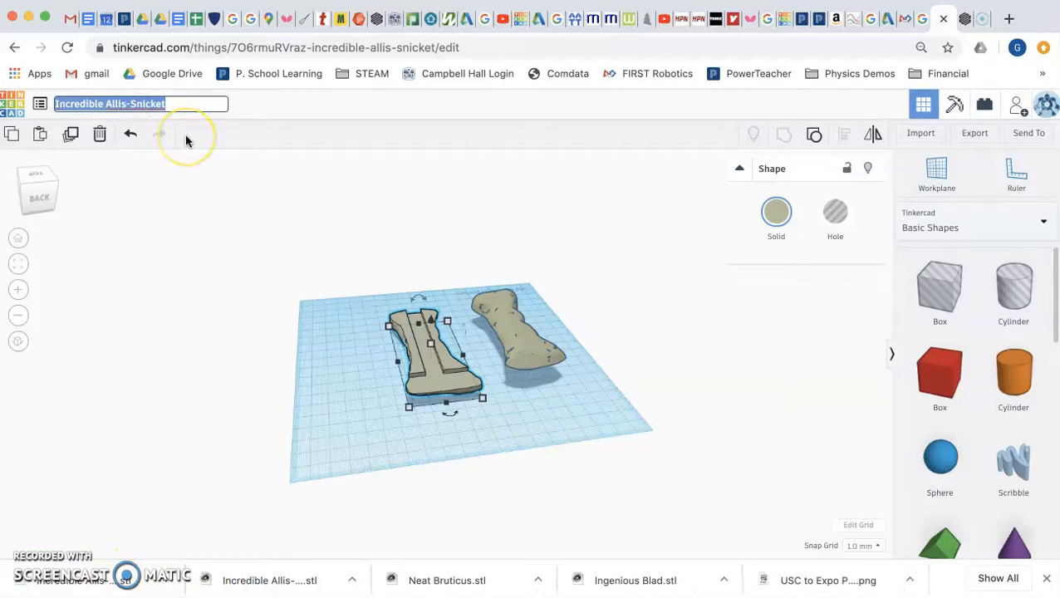
click(159, 363)
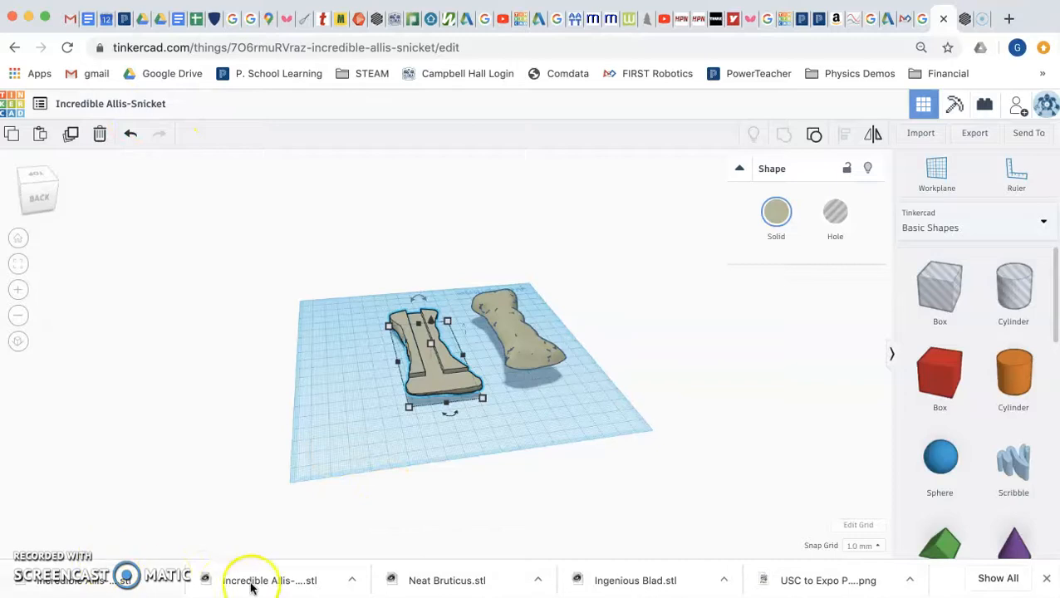